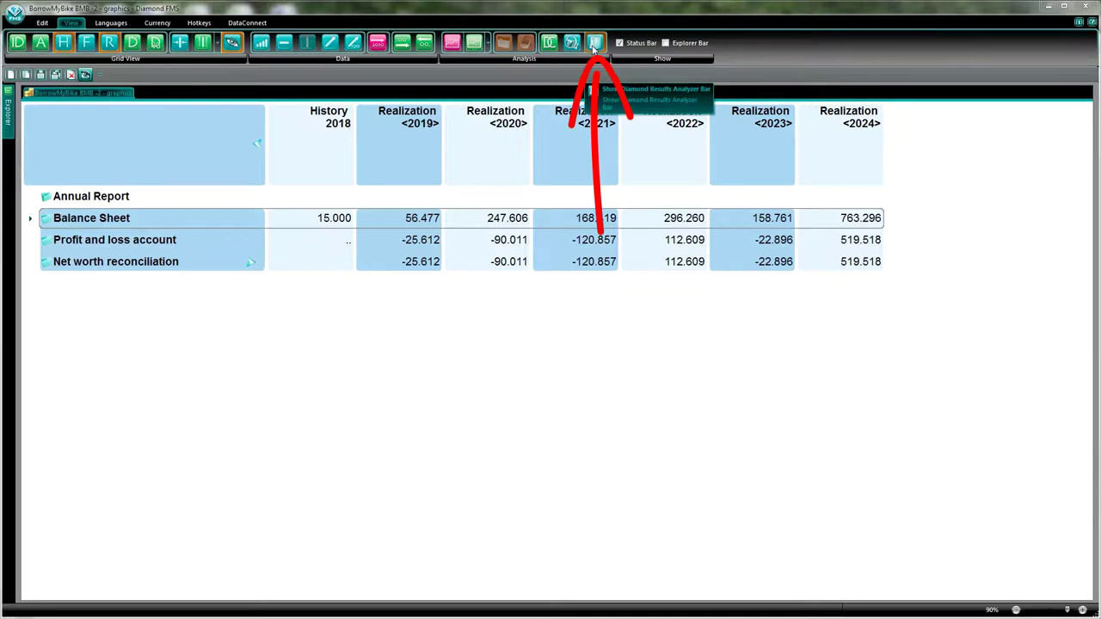
- Show the Results Analyzer bar and enlarge it to fill nearly the whole workspace
left_click(593, 45)
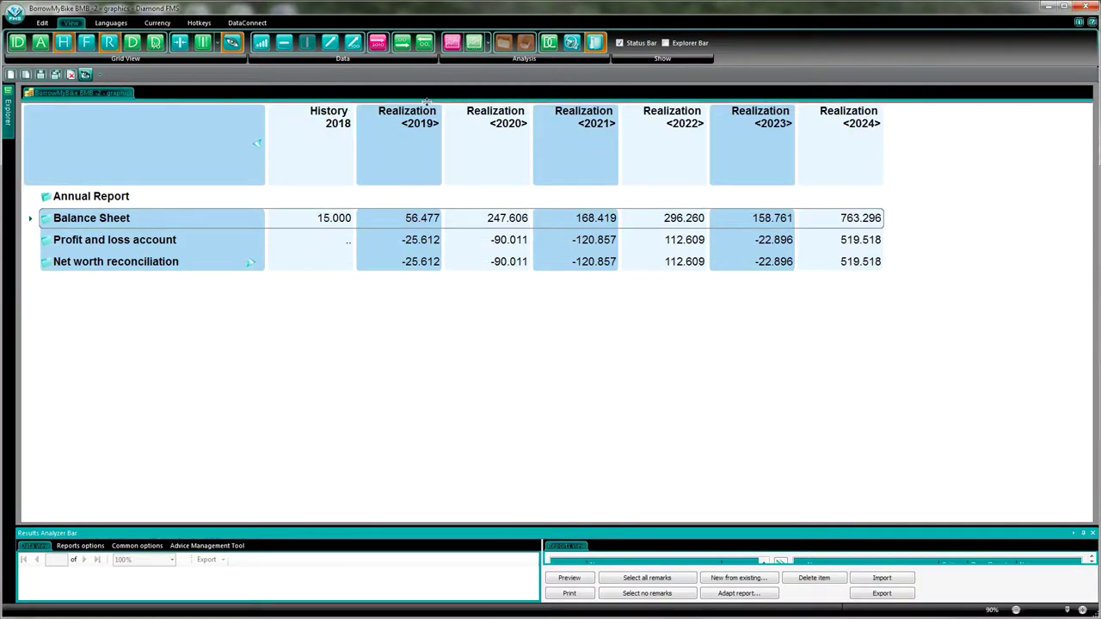
left_click_drag(427, 101, 426, 103)
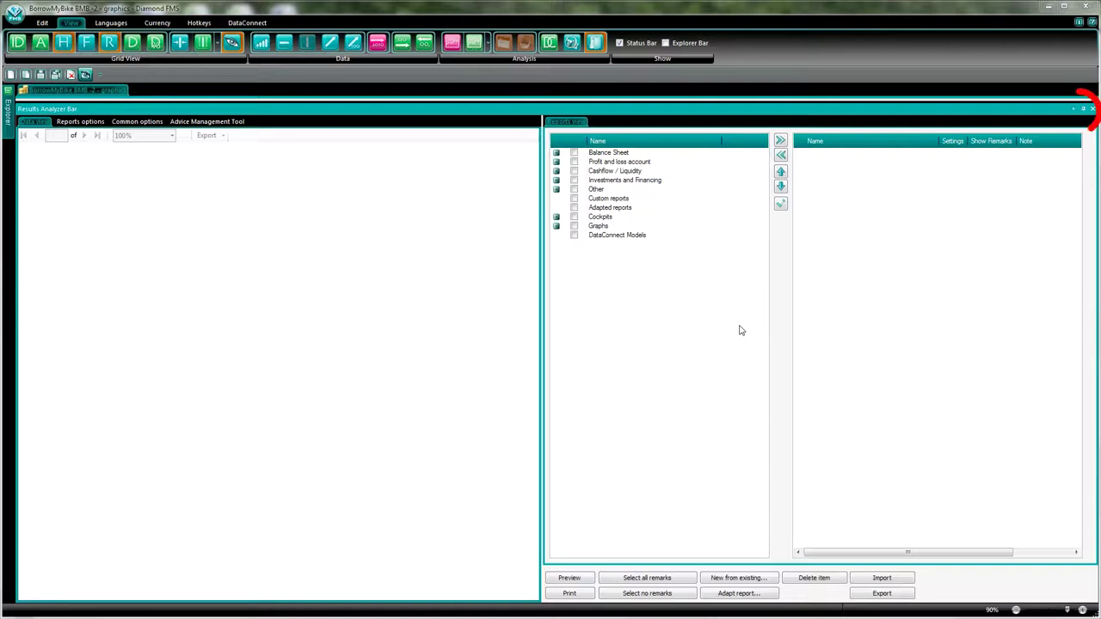
- Set the Results Analyzer bar to auto-hide, reveal it again and pin it back in place
left_click(1080, 111)
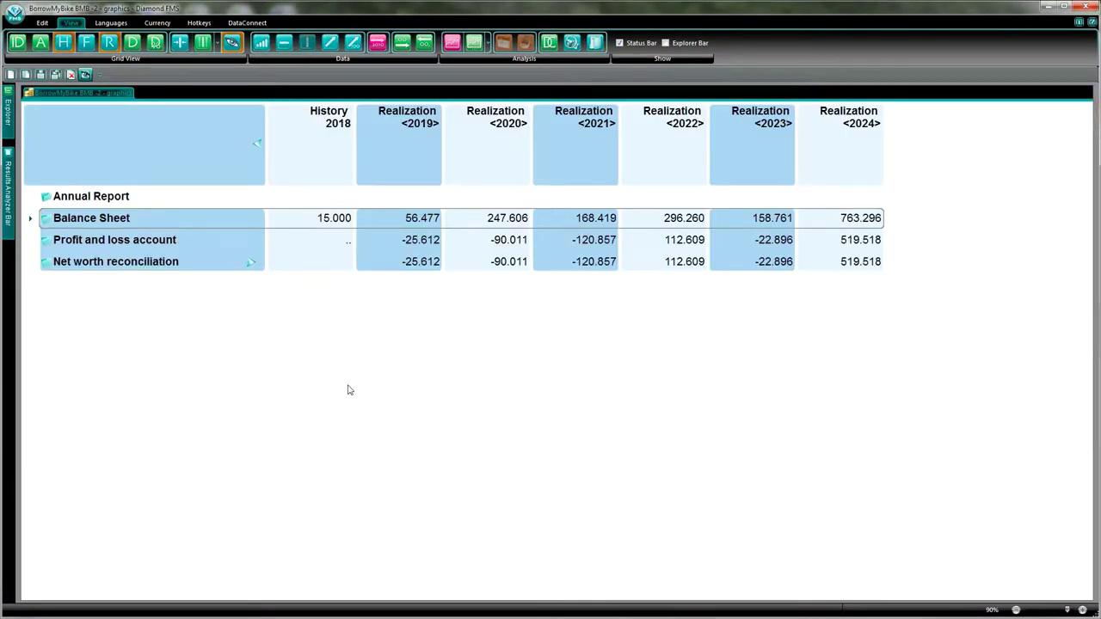
mouse_move(9, 198)
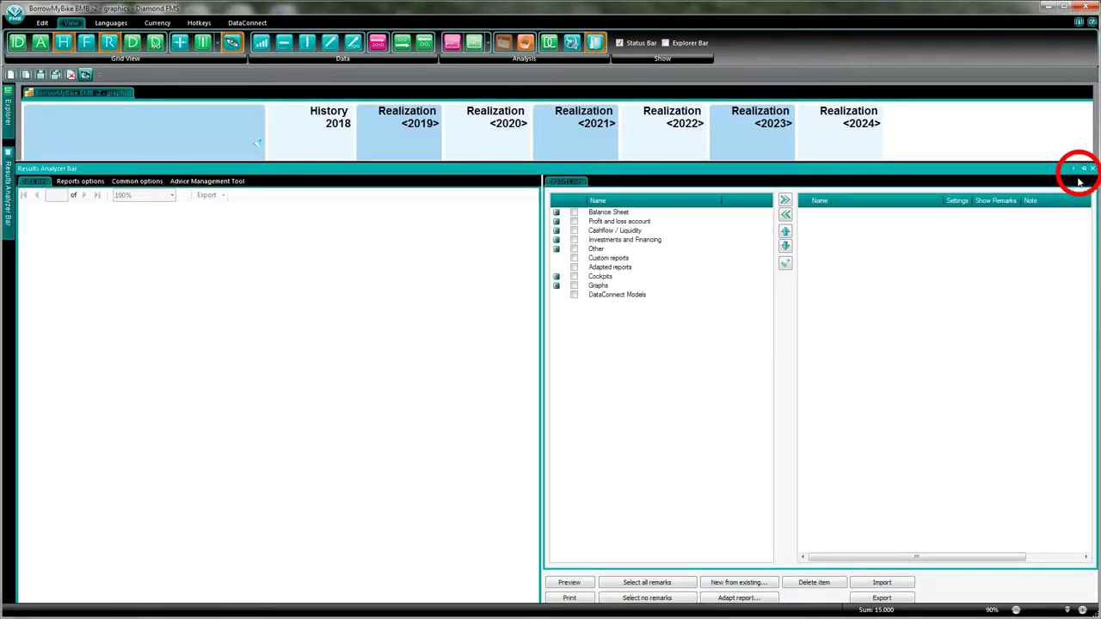
left_click(1082, 170)
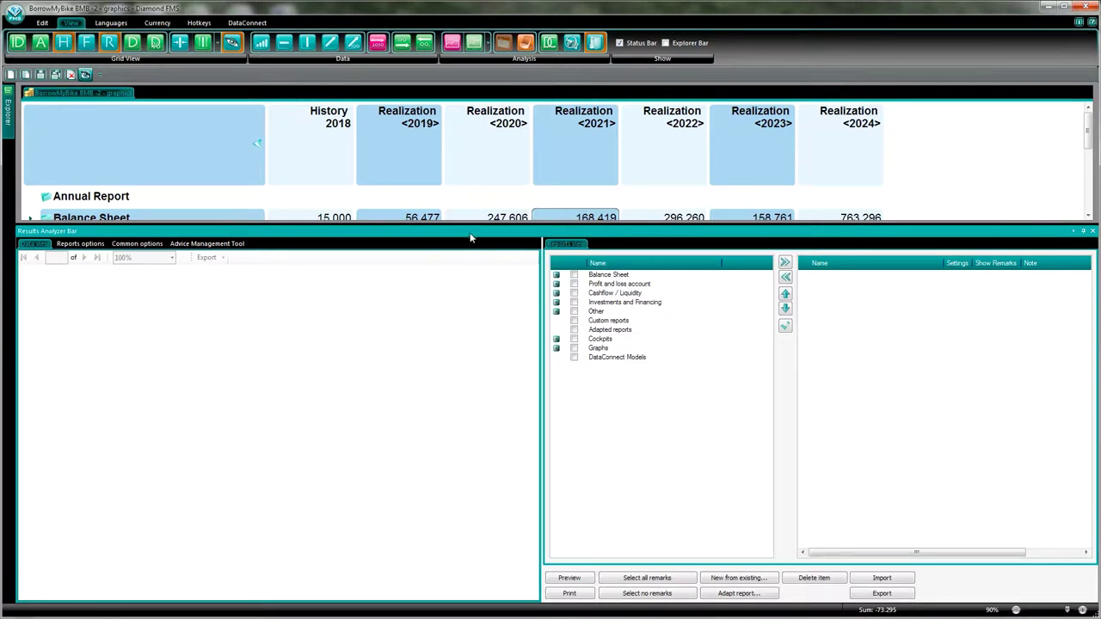
- Float the Results Analyzer bar as a separate window, move it aside and dock it again
left_click_drag(471, 234, 754, 129)
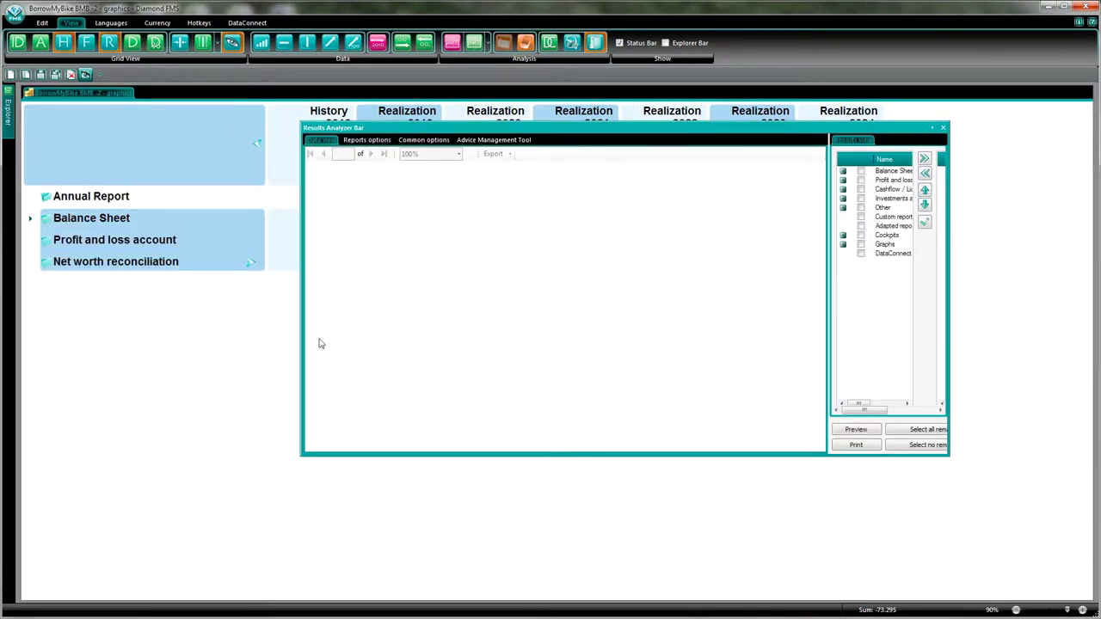
left_click_drag(617, 129, 1075, 103)
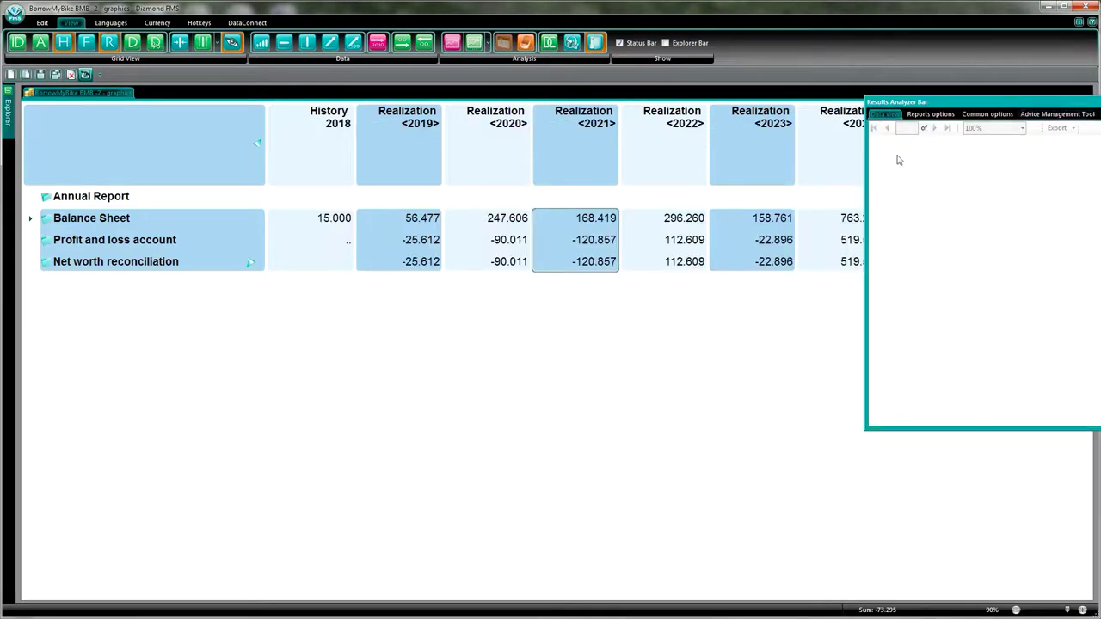
double_click(986, 107)
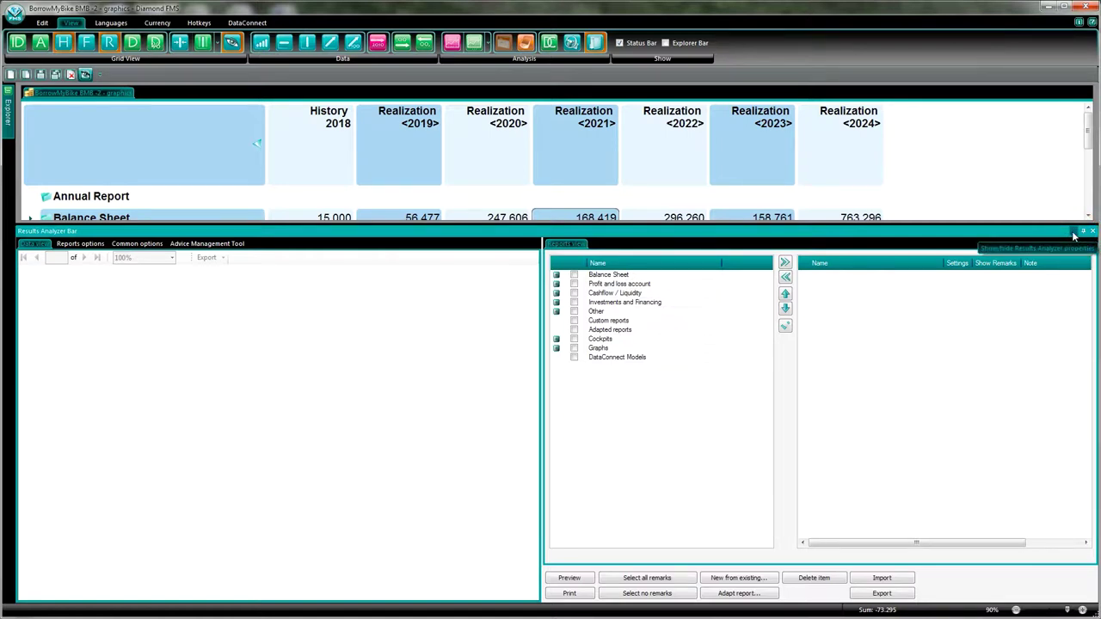
- Hide and restore the Results Analyzer properties pane twice, and close and reopen the whole bar
left_click(1072, 232)
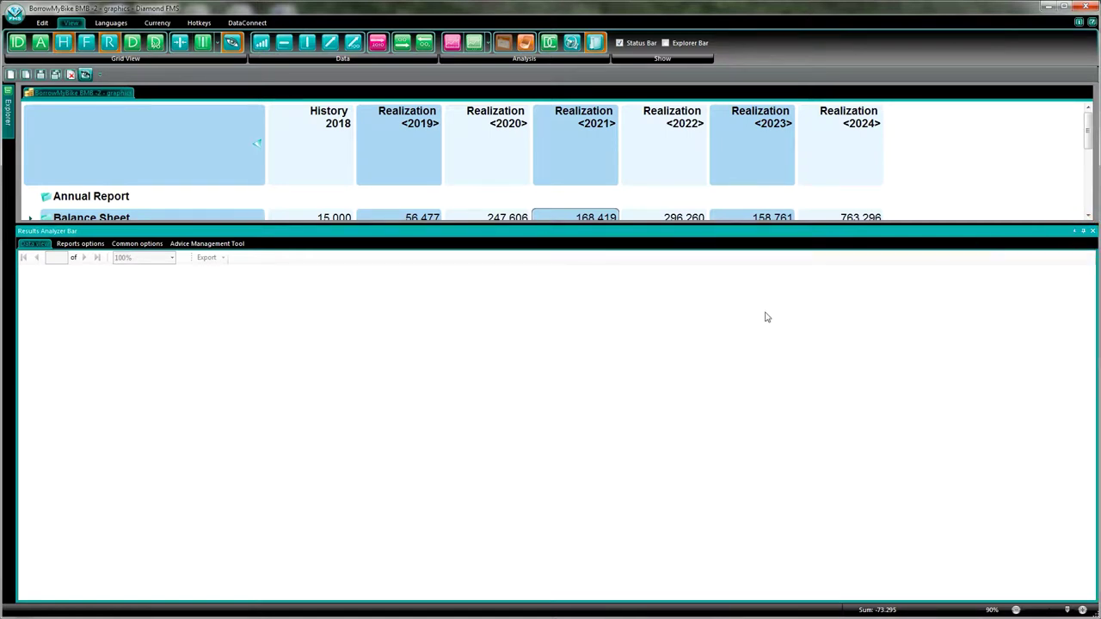
left_click(1073, 233)
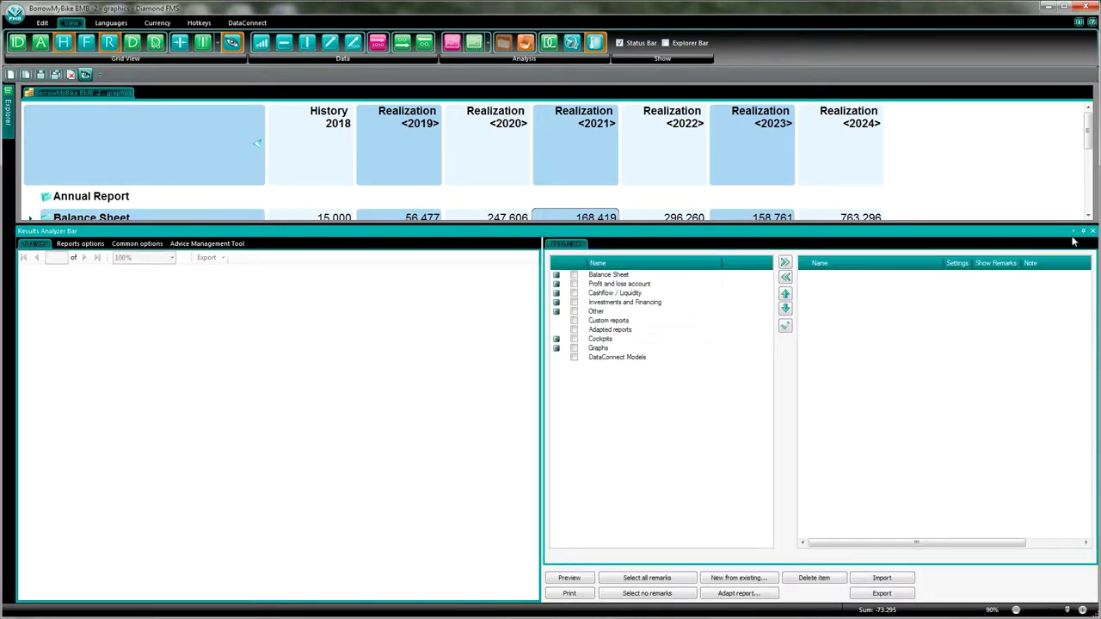
left_click(1074, 234)
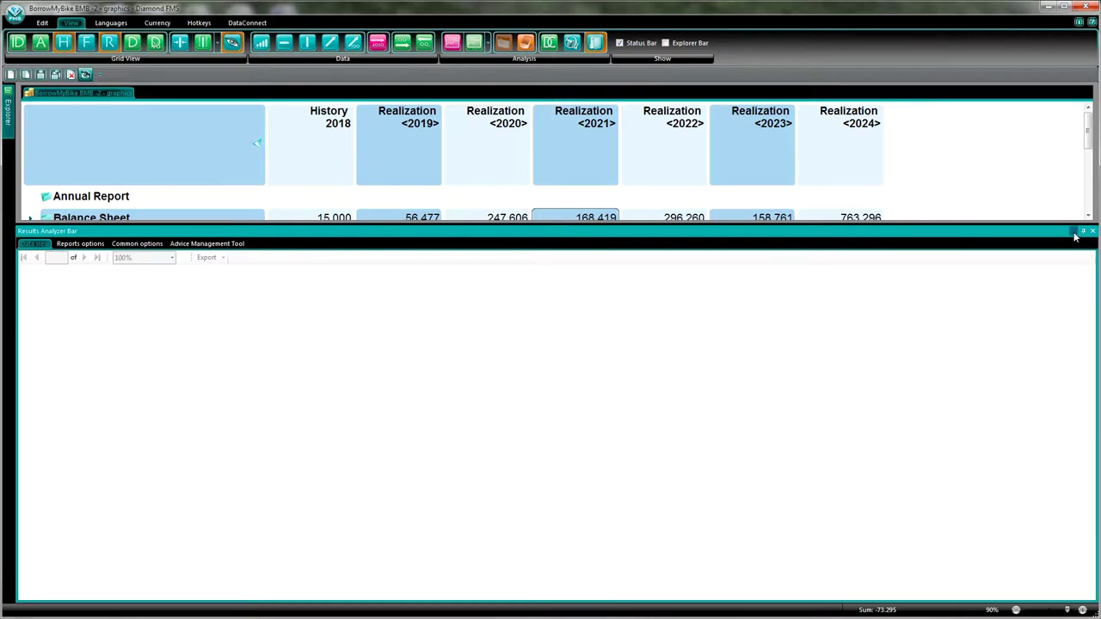
left_click(1074, 232)
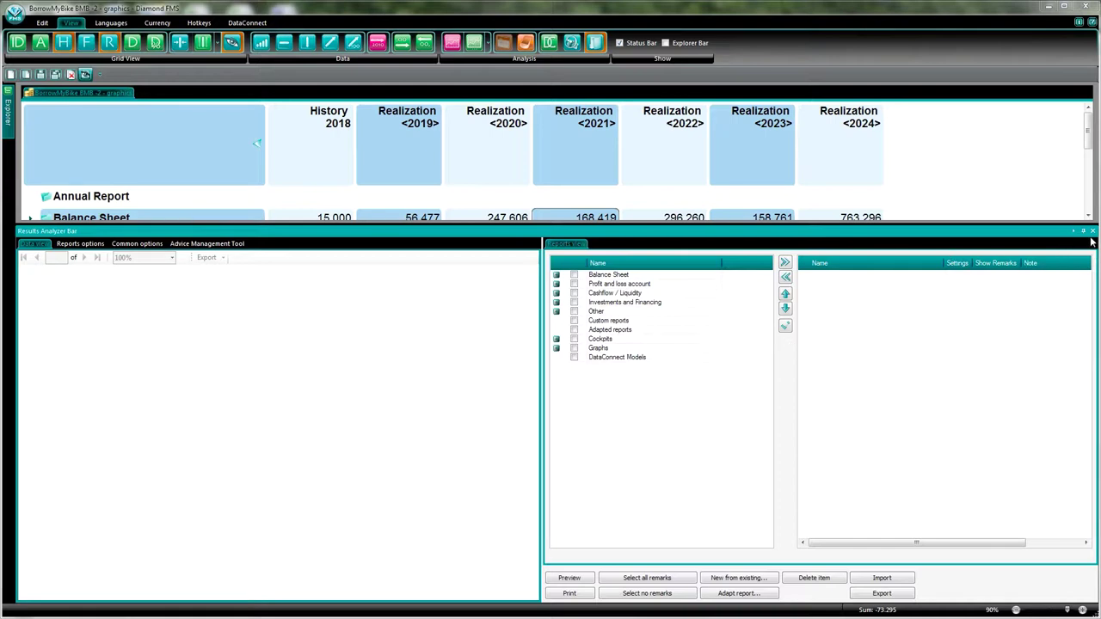
left_click(1085, 232)
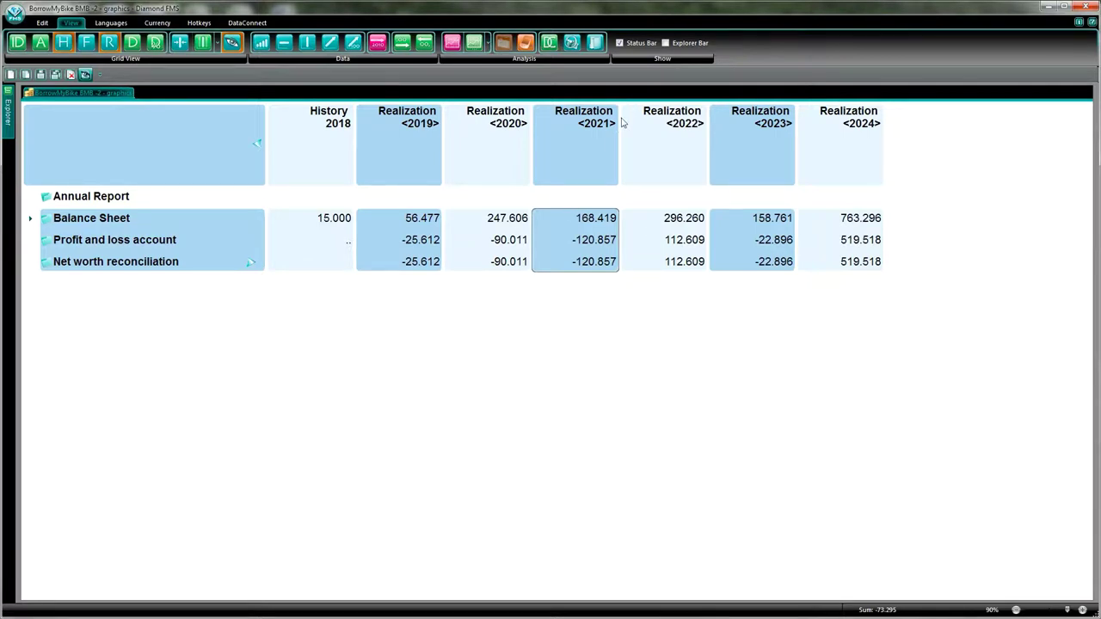
left_click(593, 43)
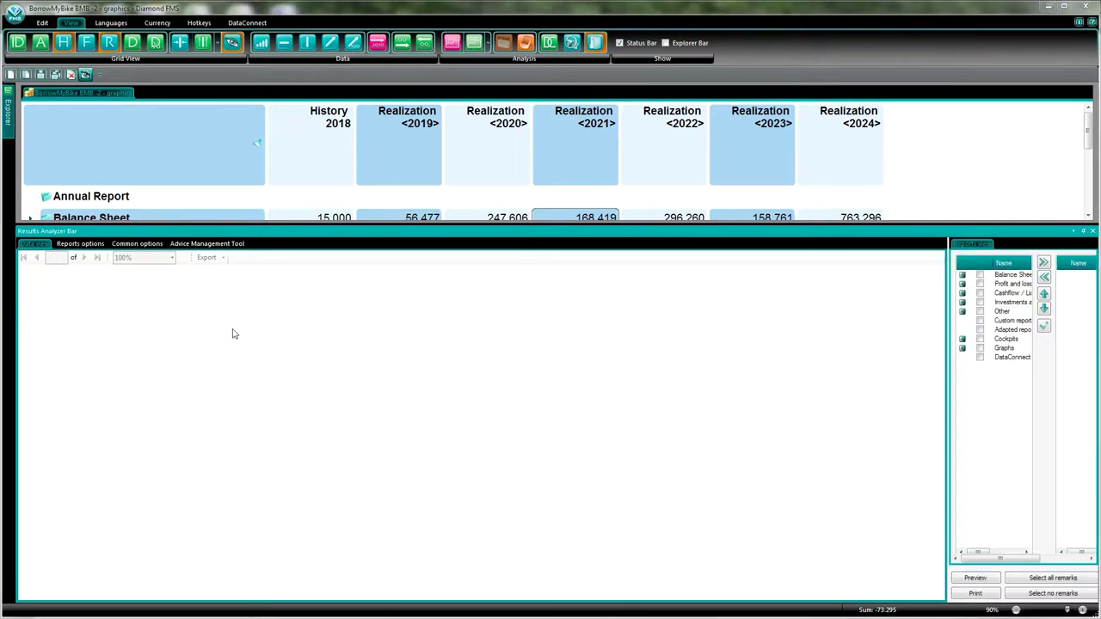
- Examine the Results Analyzer's data view, report options, common options and Advice Management Tool
left_click(79, 244)
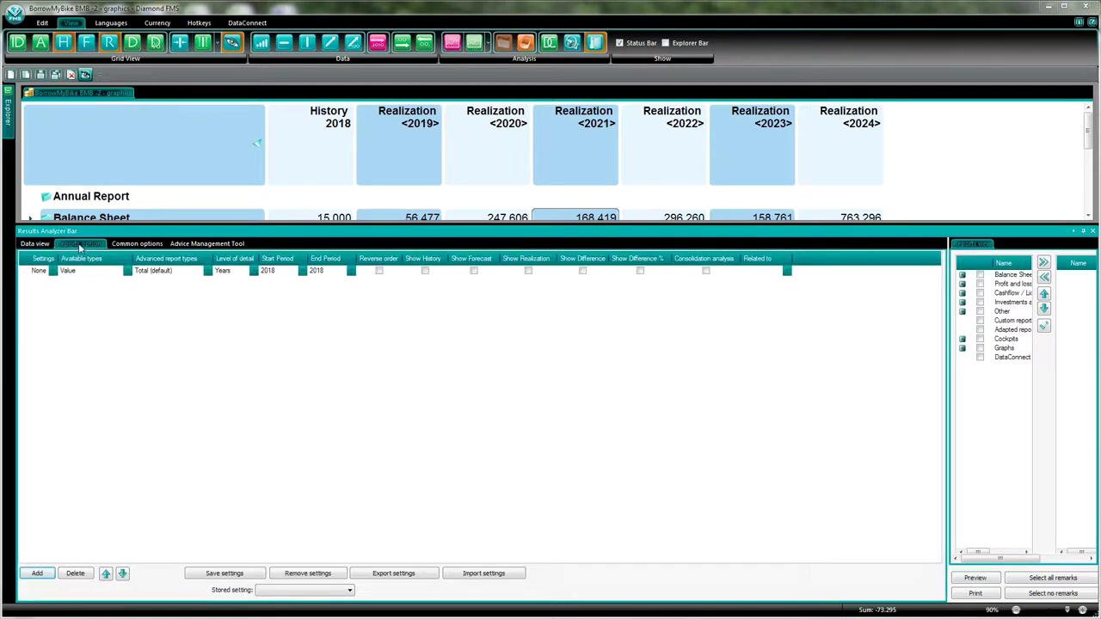
left_click(131, 244)
left_click(205, 245)
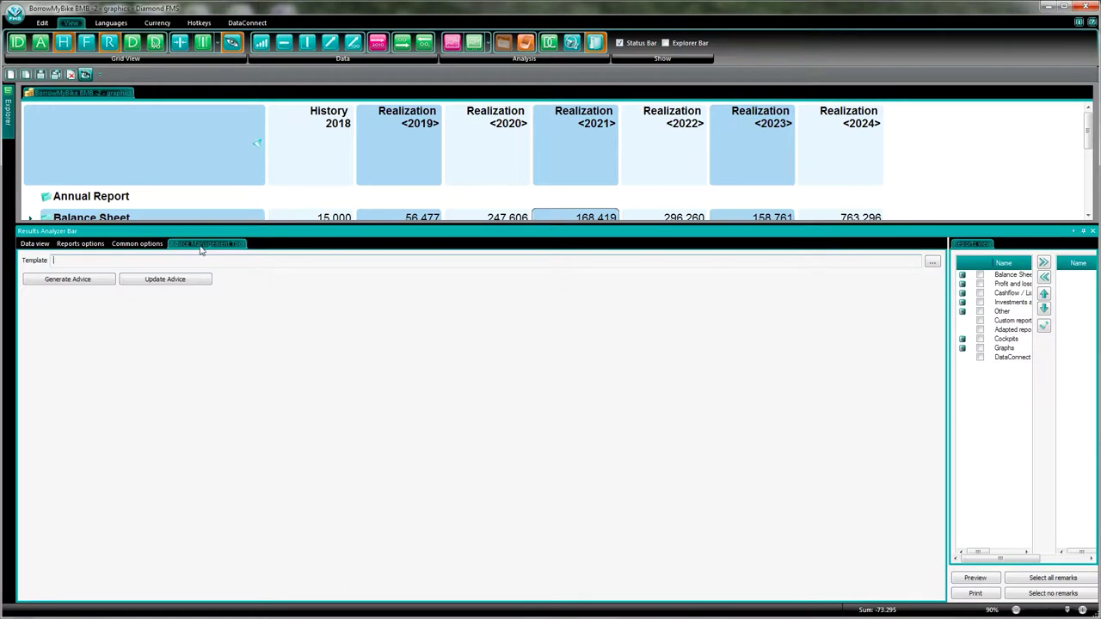
left_click(81, 245)
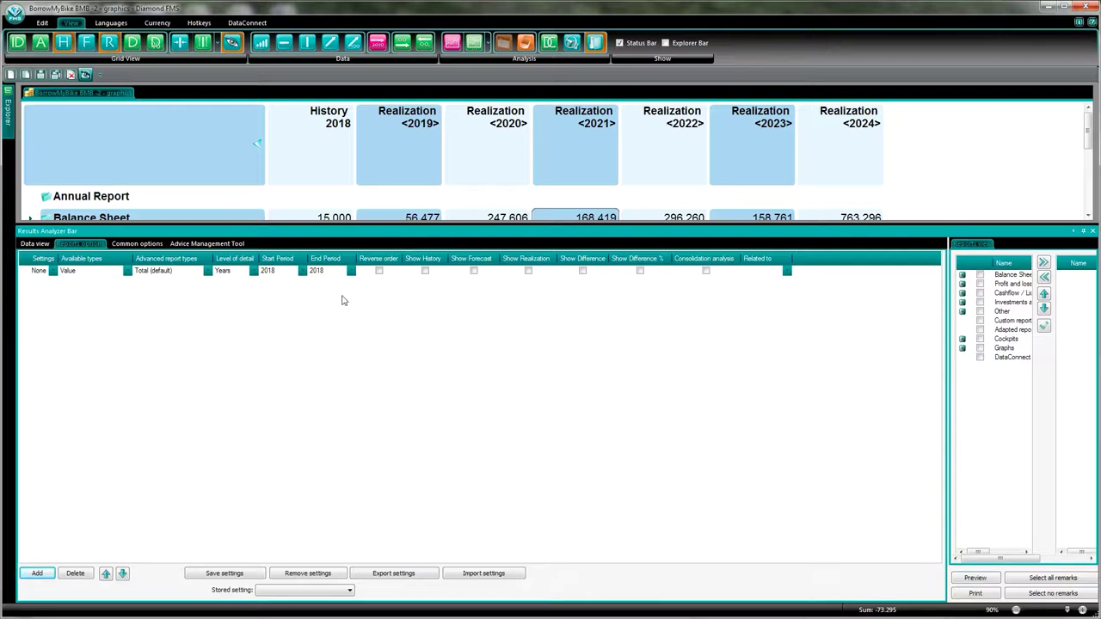
left_click(36, 245)
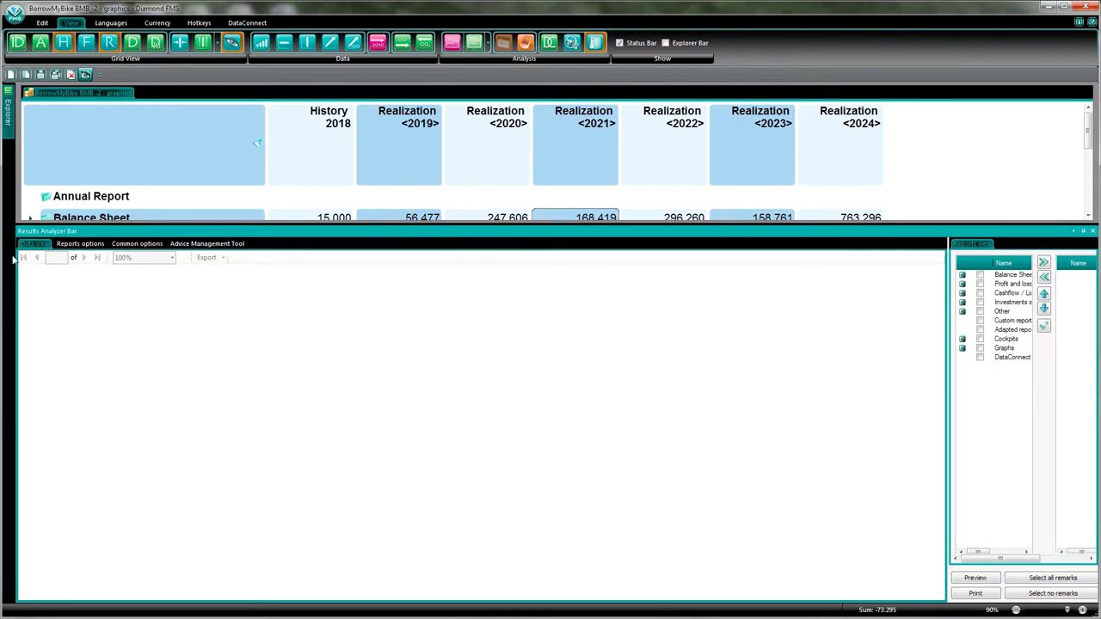
left_click(974, 580)
left_click(140, 244)
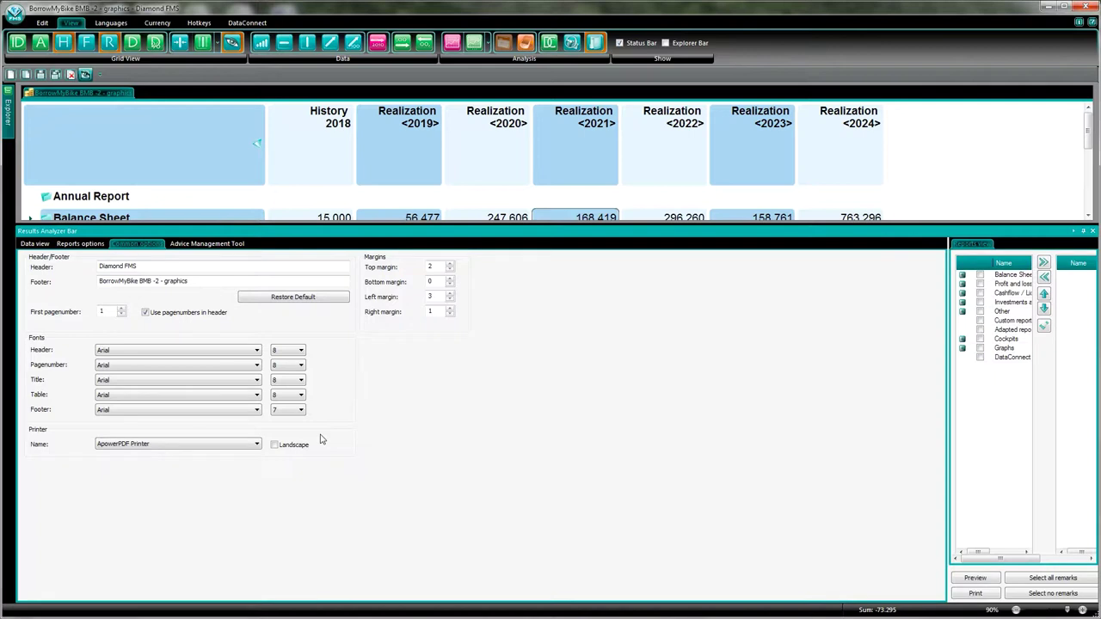
left_click(196, 246)
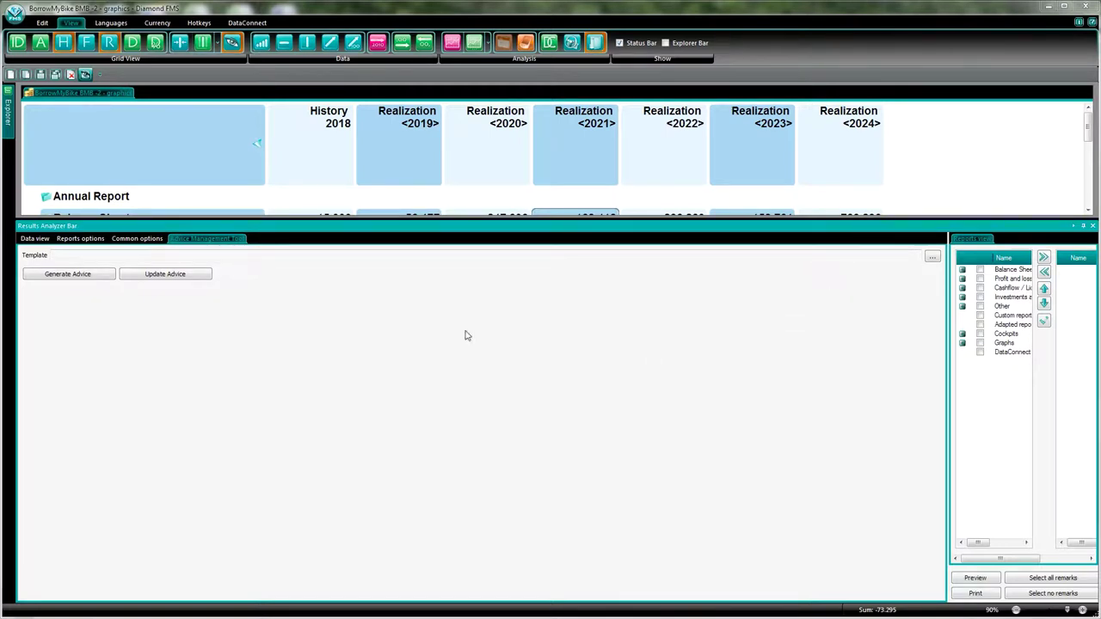
- Set the report period from 2020 to 2022 in the report options and enable Show Forecast
left_click(95, 242)
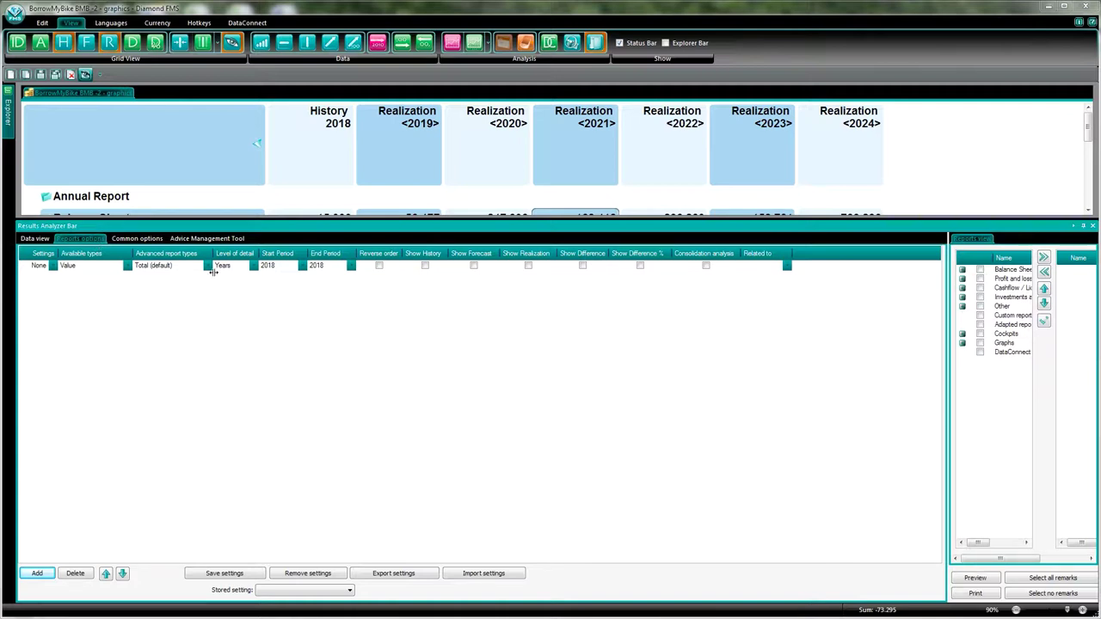
left_click(302, 271)
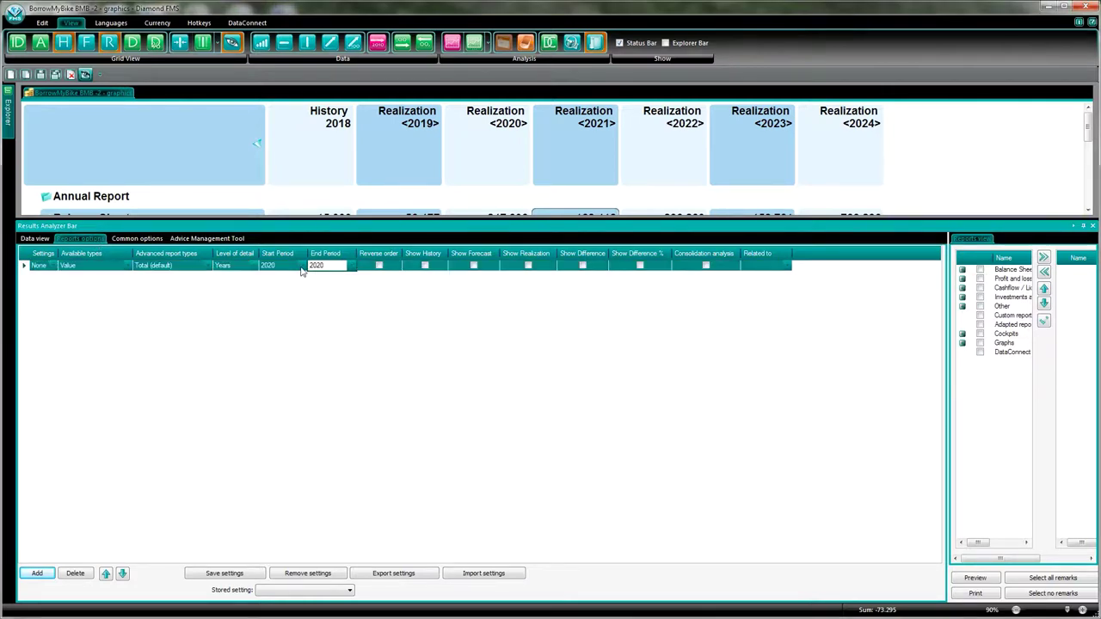
left_click(350, 266)
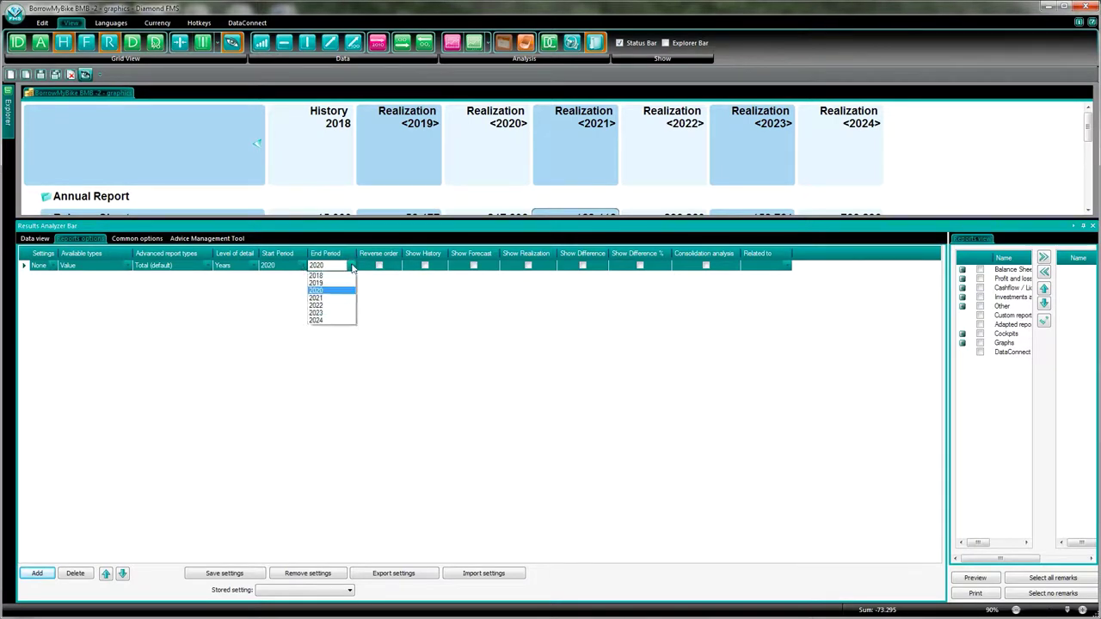
left_click(334, 306)
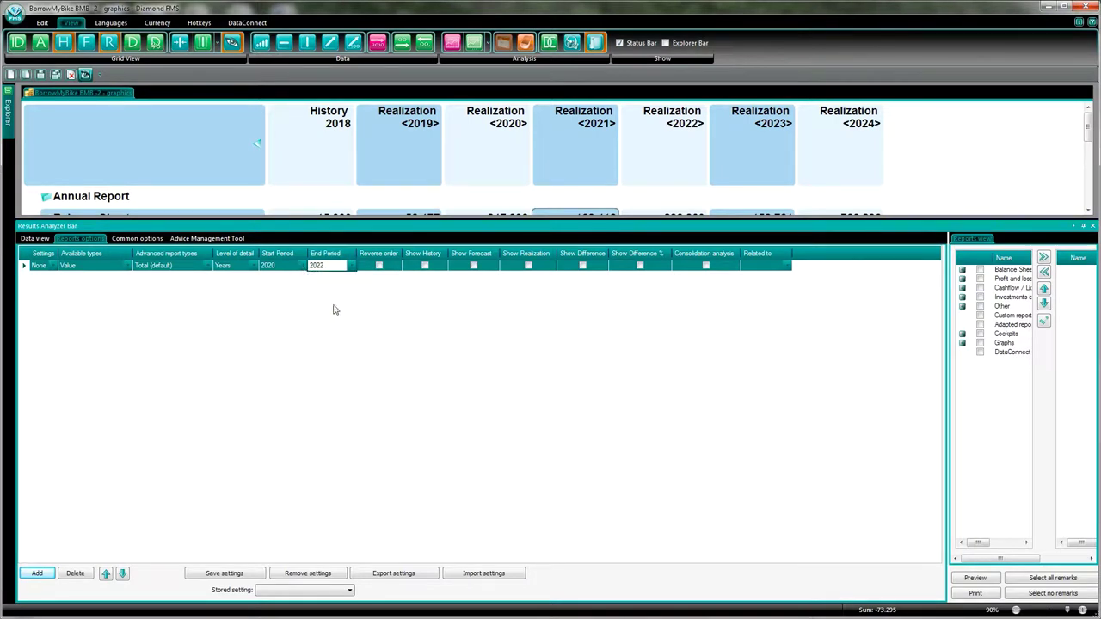
left_click(473, 267)
- Widen the reports pane and mark the "Balance sheet, type b" and "Profit and loss account, EBITDA" reports
left_click(997, 410)
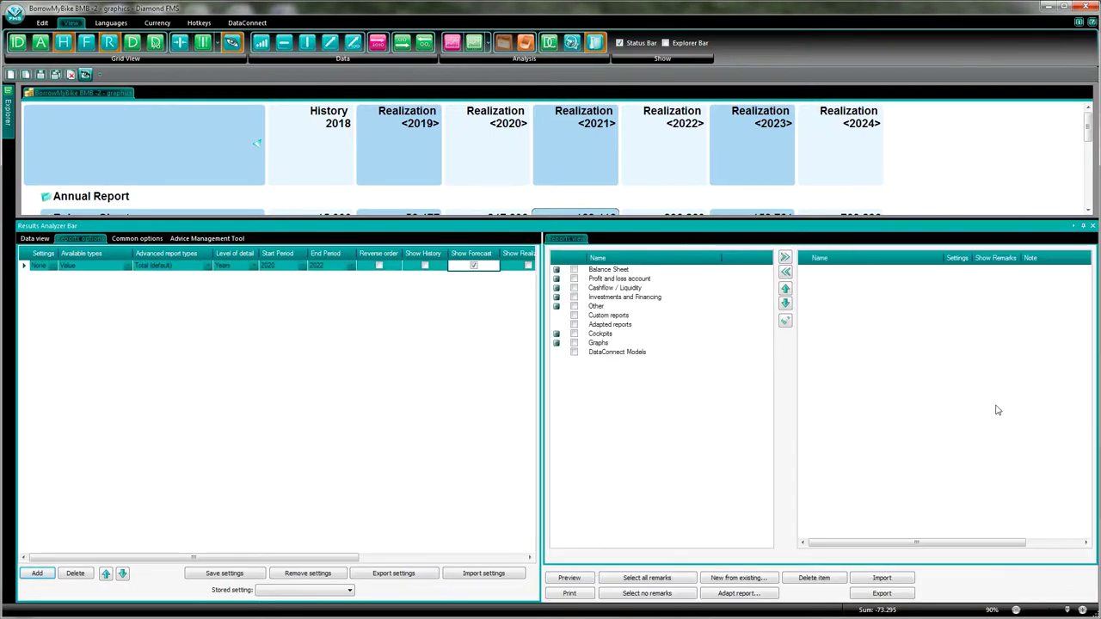
left_click(555, 271)
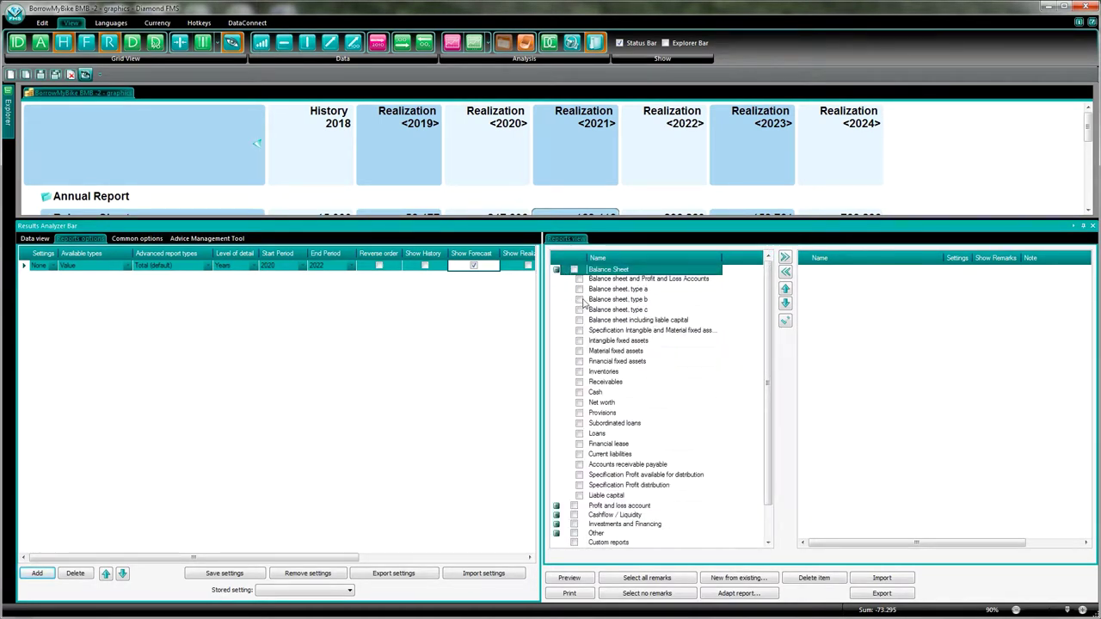
left_click(581, 301)
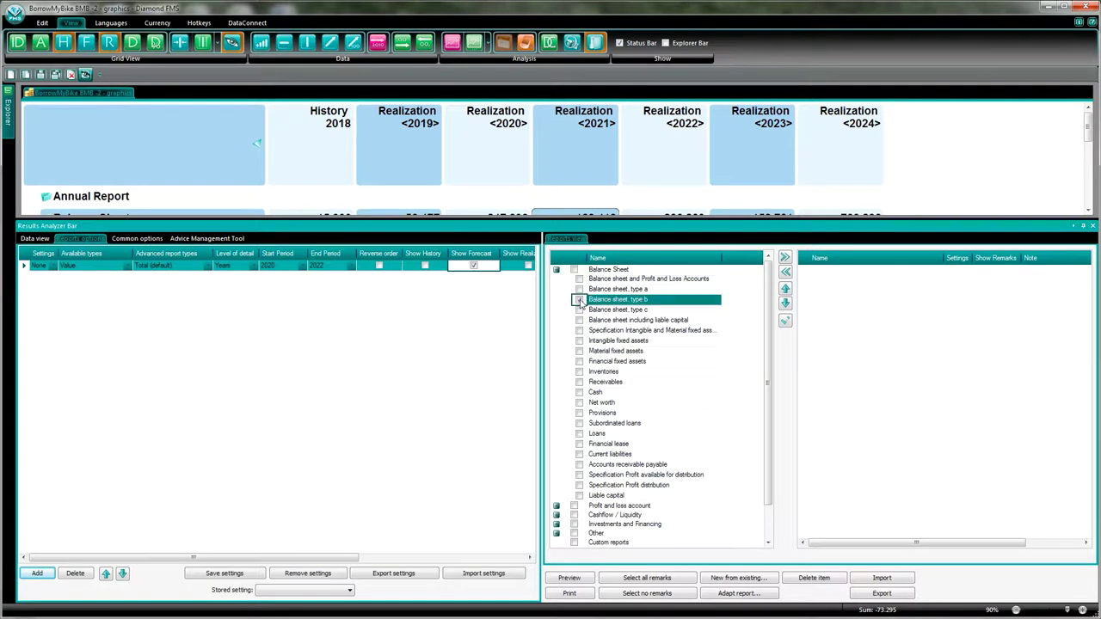
left_click(557, 507)
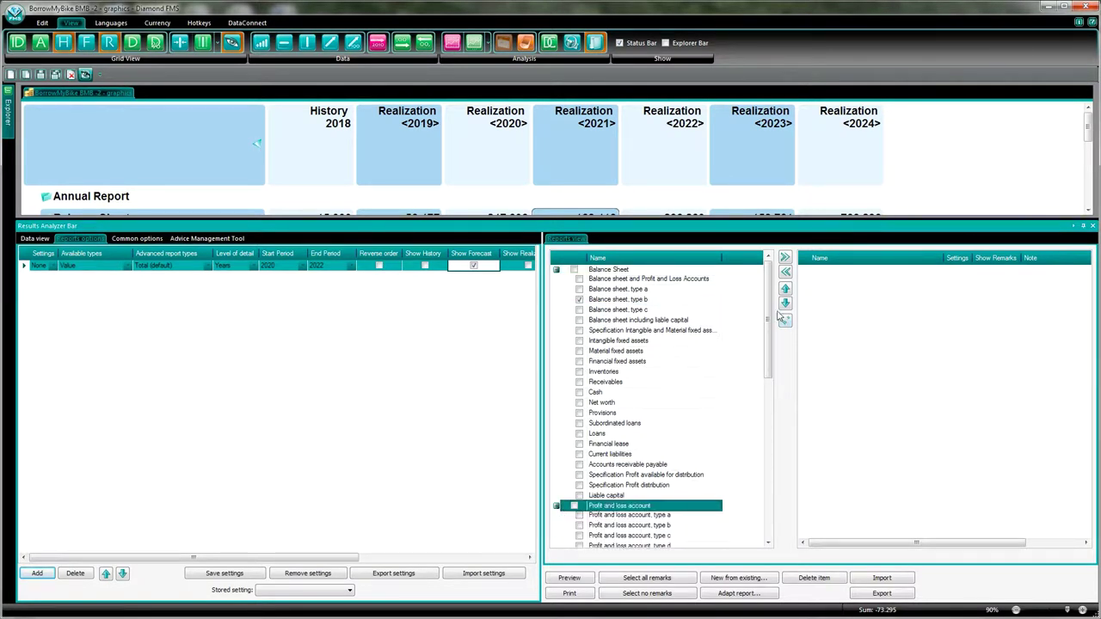
scroll(768, 307, "down", 4)
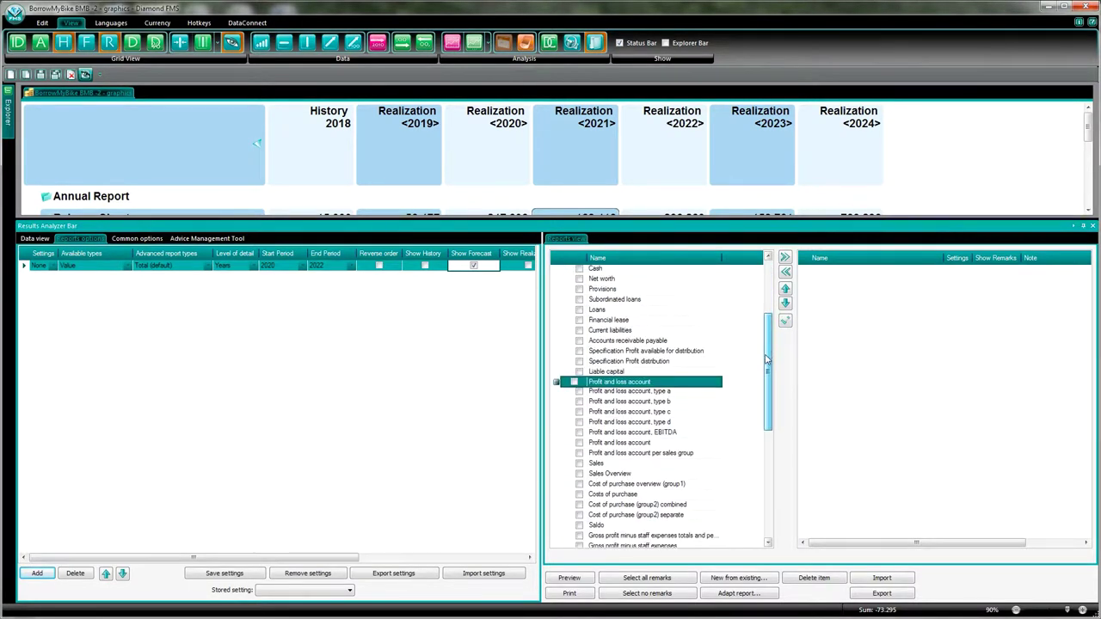
left_click(578, 433)
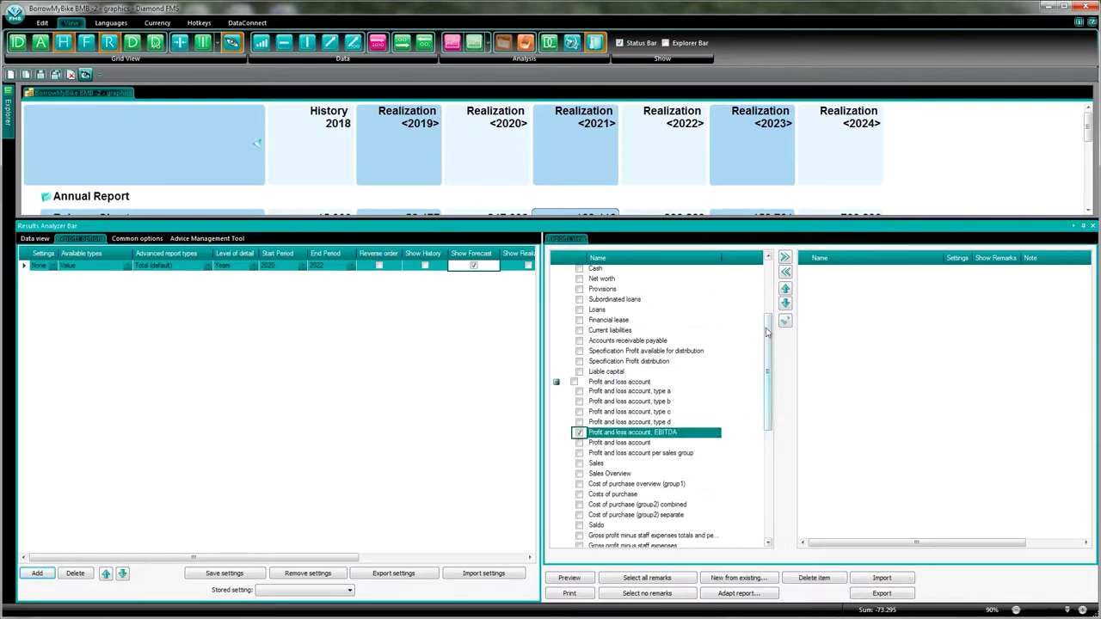
- Mark Financial overview under Cashflow / Liquidity, and preview all marked reports after adding them to the report selection
left_click_drag(768, 333, 755, 454)
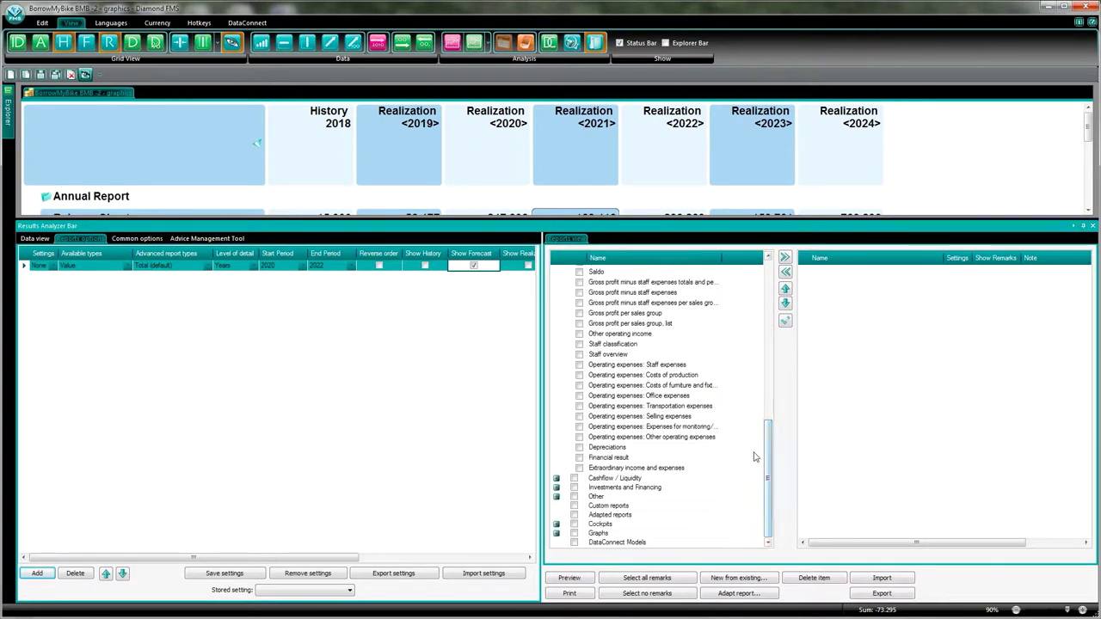
left_click(556, 478)
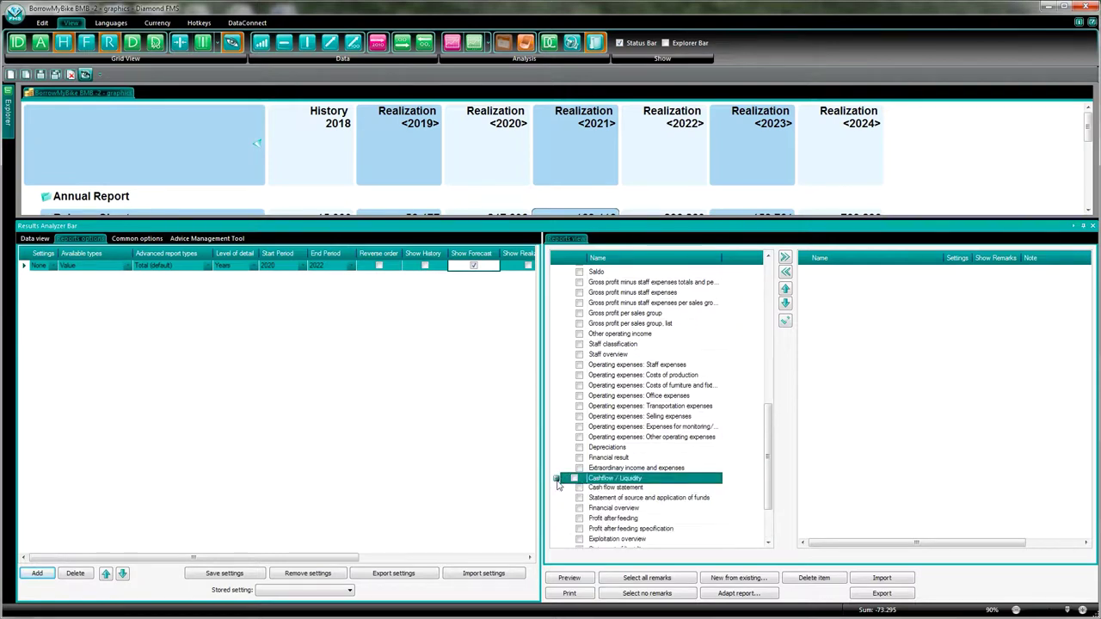
left_click(579, 508)
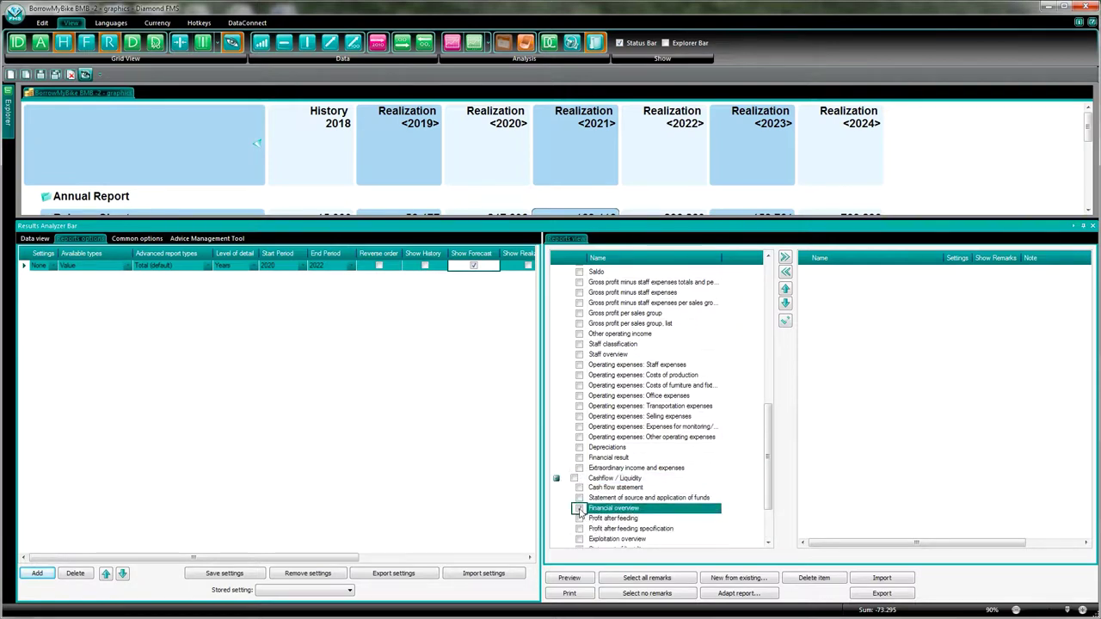
left_click(784, 258)
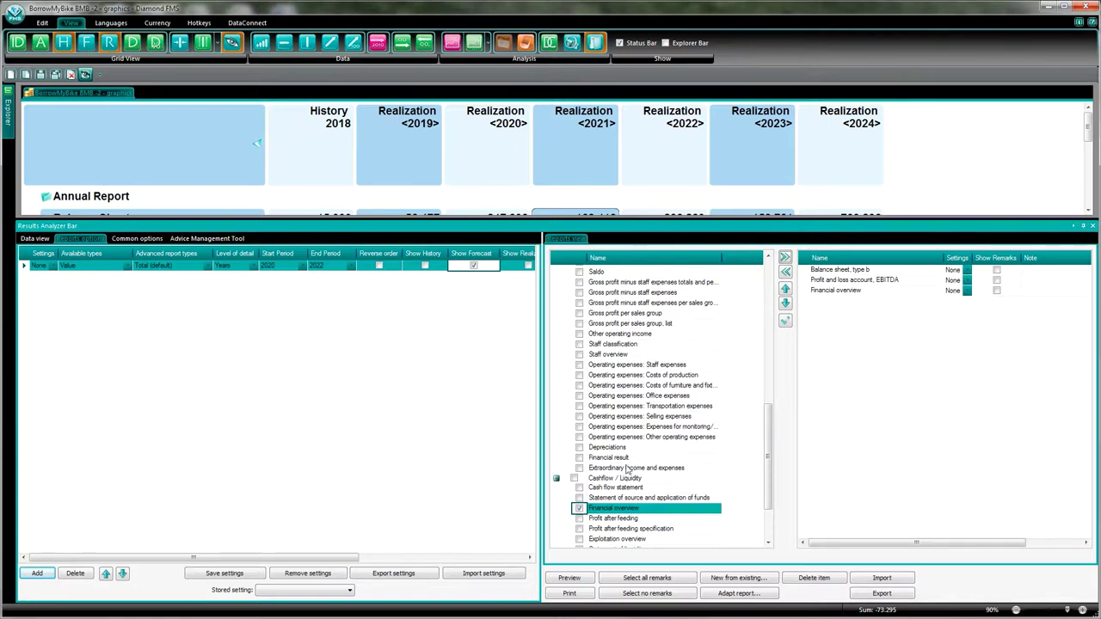
left_click(568, 578)
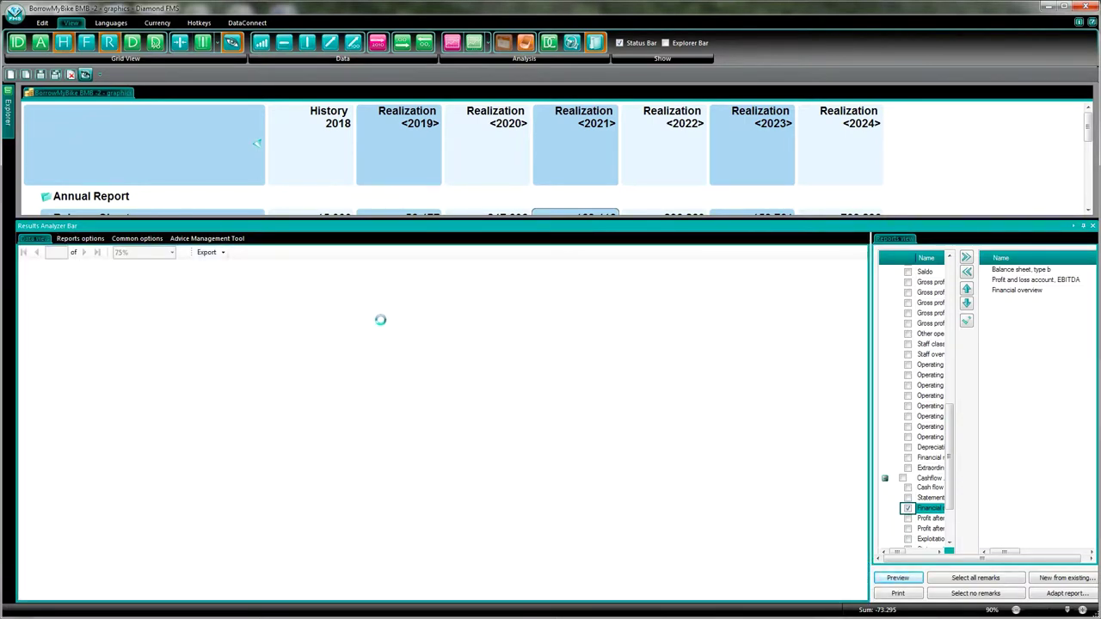
- Enlarge the Results Analyzer bar and its report preview area, and set the preview zoom to 200%
left_click_drag(600, 220, 600, 105)
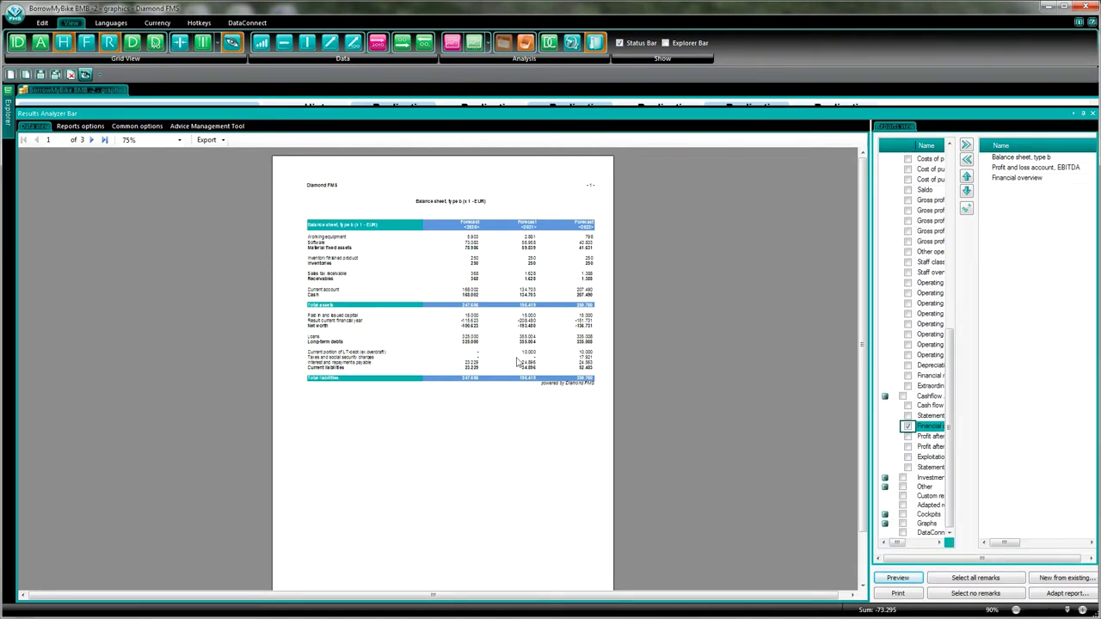
left_click(180, 140)
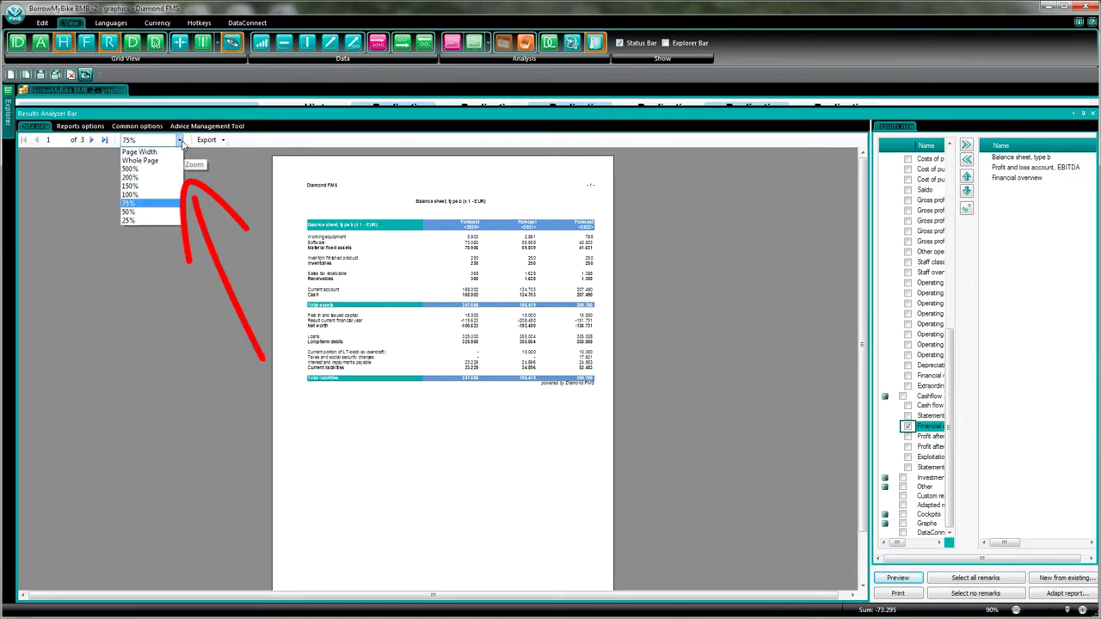
left_click(154, 179)
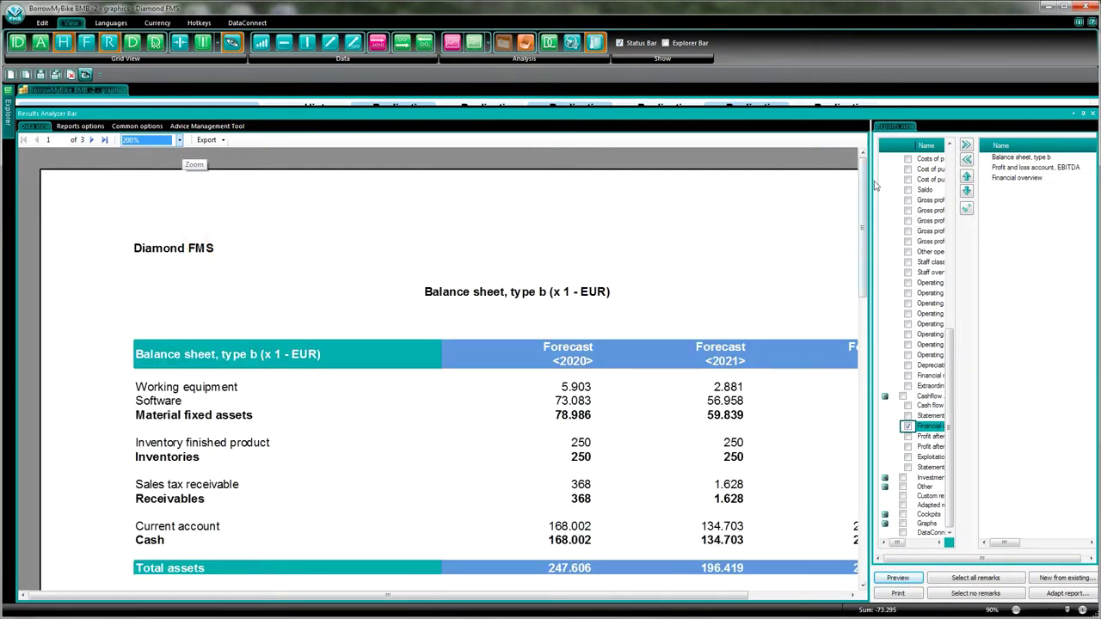
left_click_drag(871, 175, 979, 175)
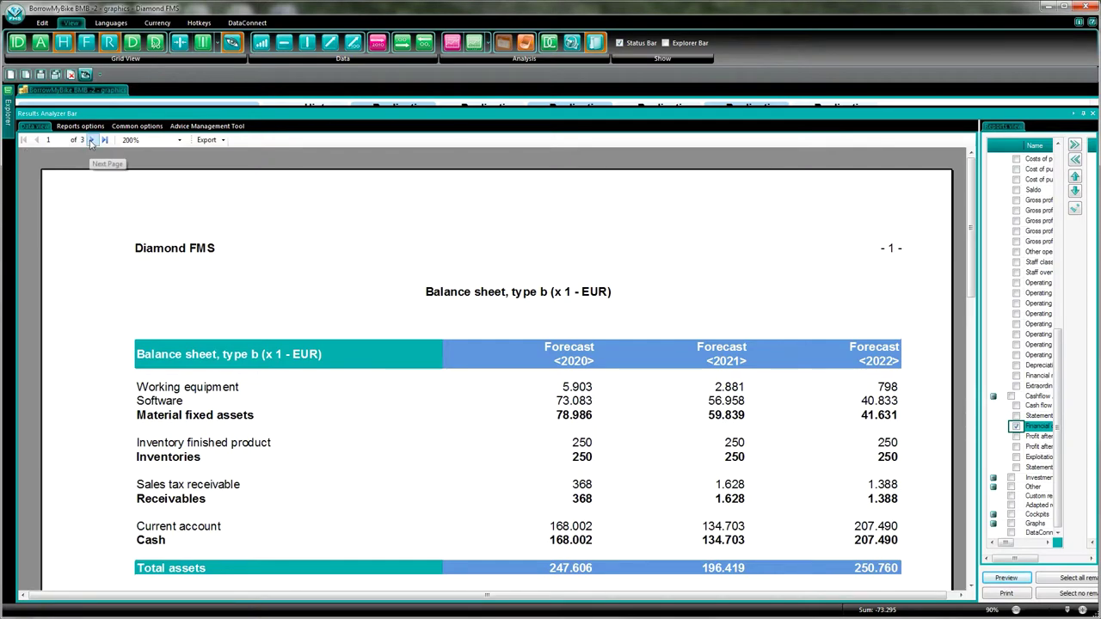
left_click(91, 141)
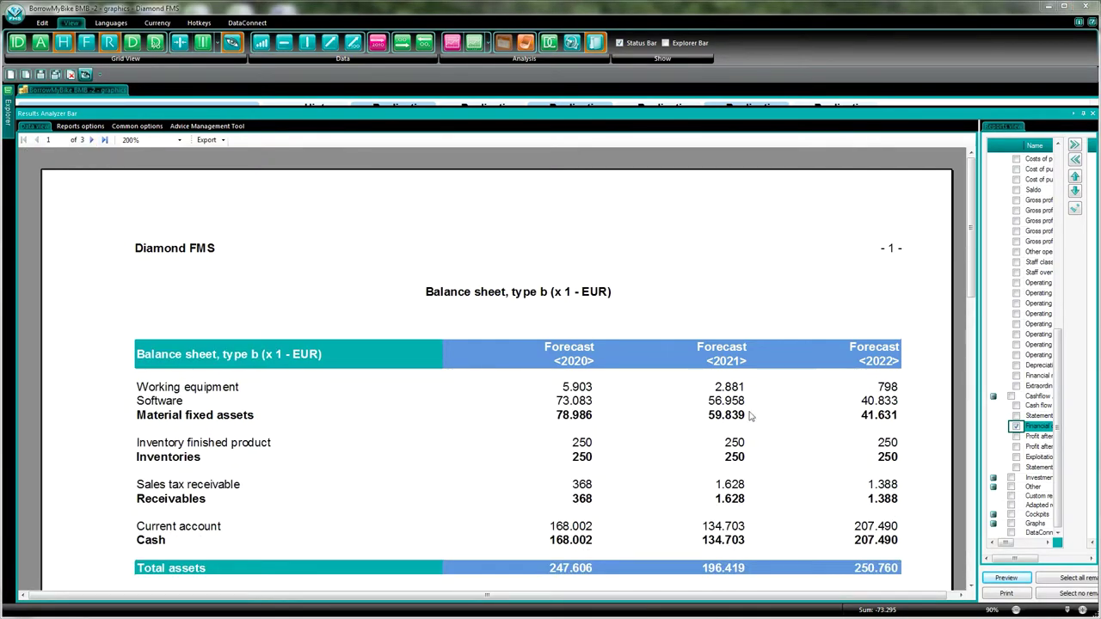
- Export the previewed reports to Excel as test1 in the Outputs folder
left_click(225, 141)
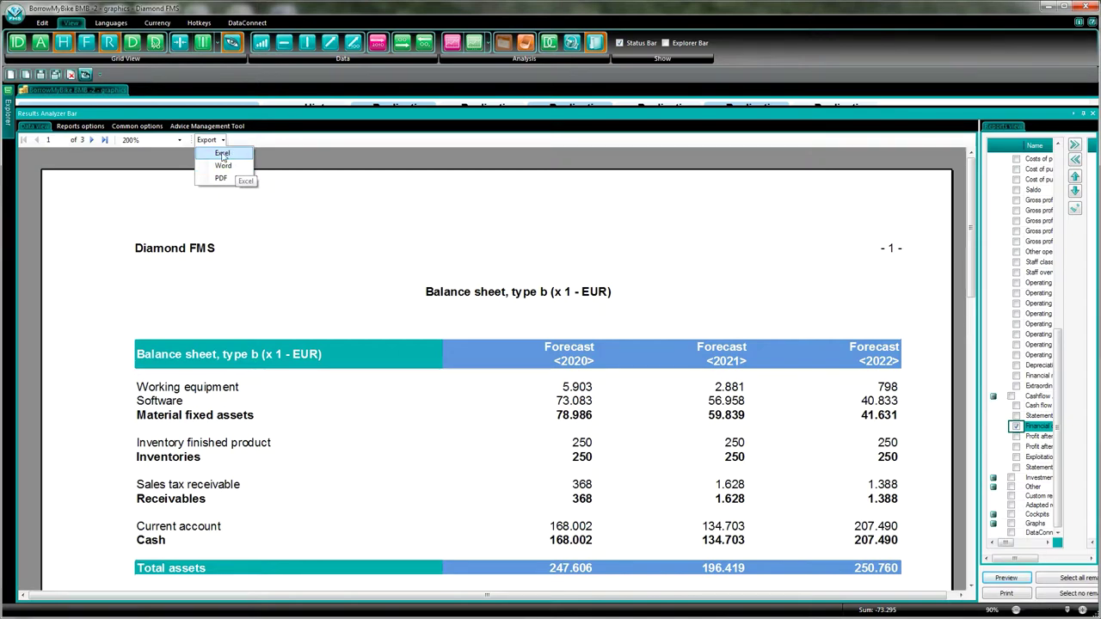
left_click(222, 154)
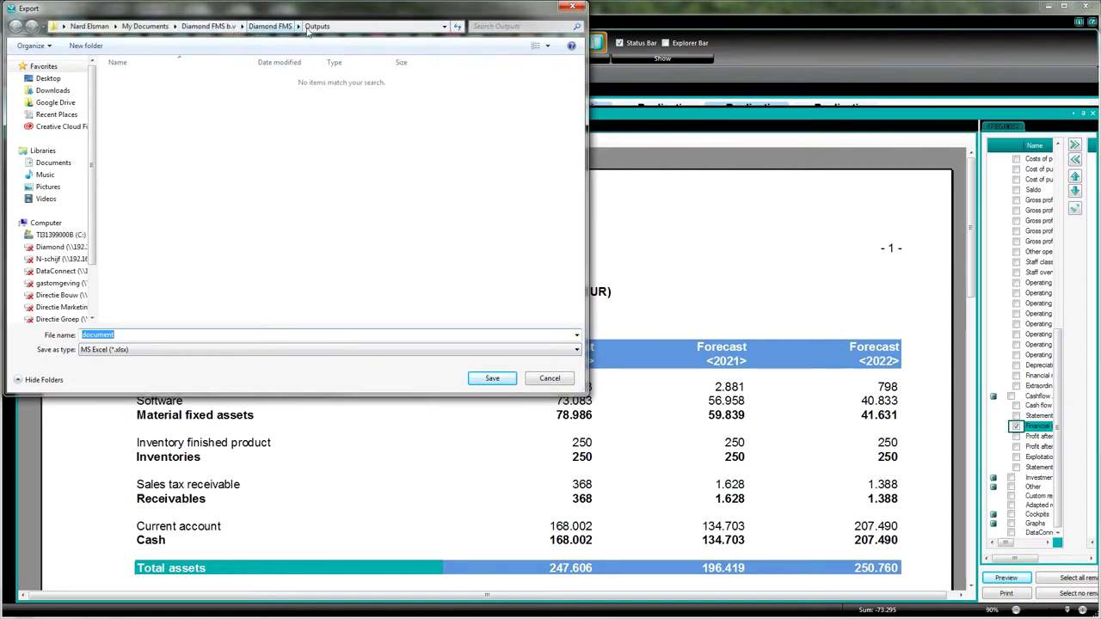
left_click(149, 336)
key("BackSpace")
key("BackSpace")
key("BackSpace")
key("BackSpace")
key("BackSpace")
key("BackSpace")
key("BackSpace")
key("BackSpace")
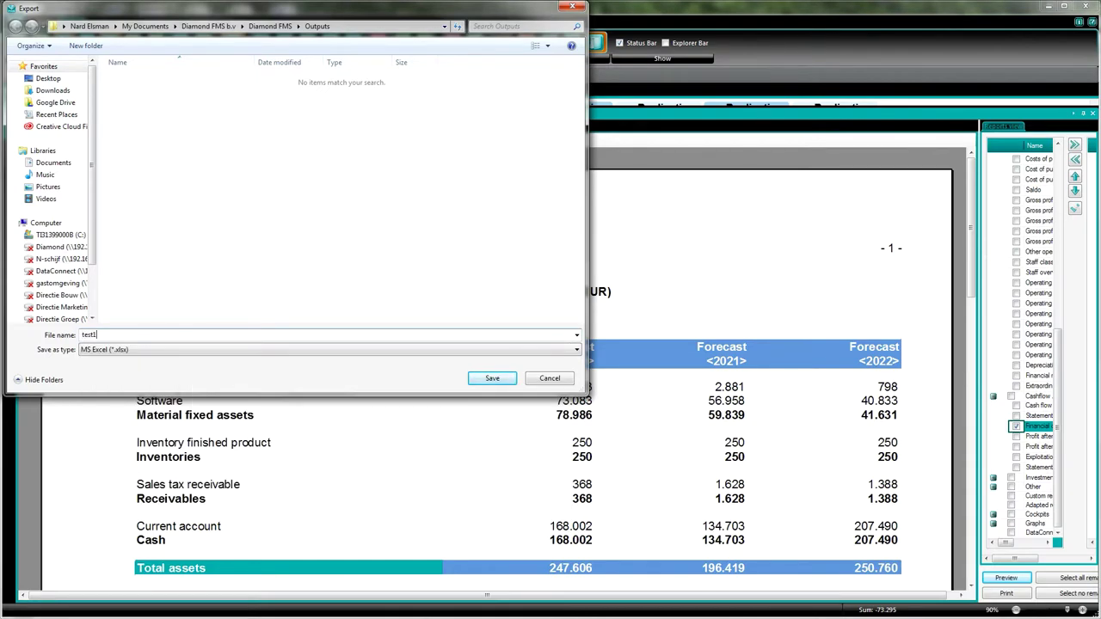
left_click(493, 380)
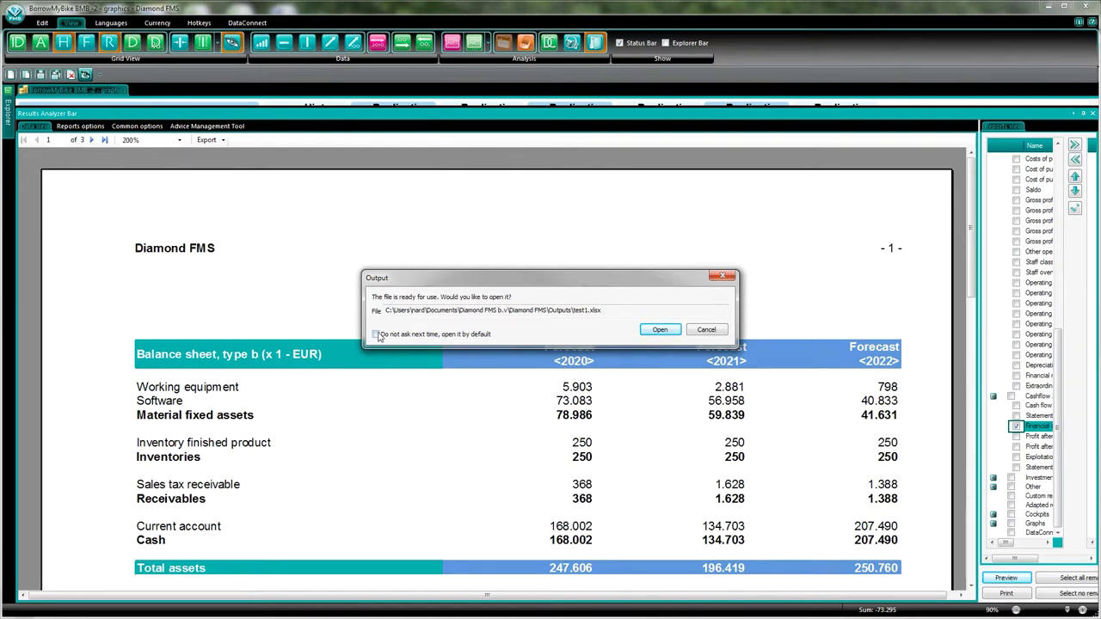
- Open the exported test1 workbook in Excel, review the reports on its three sheets, and close it
left_click(659, 331)
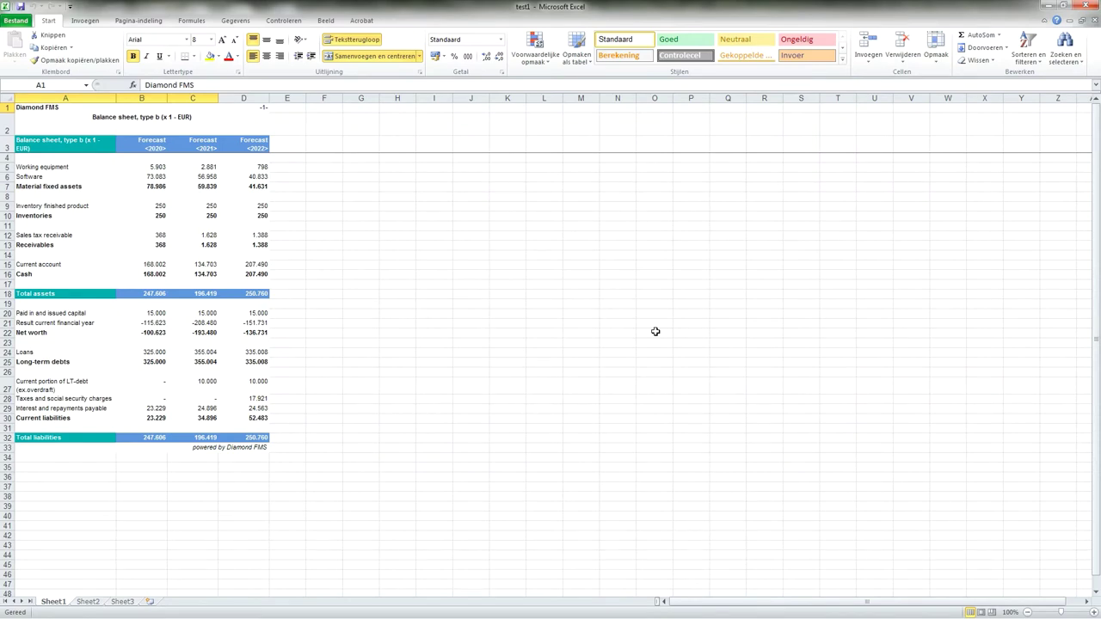
left_click(243, 312)
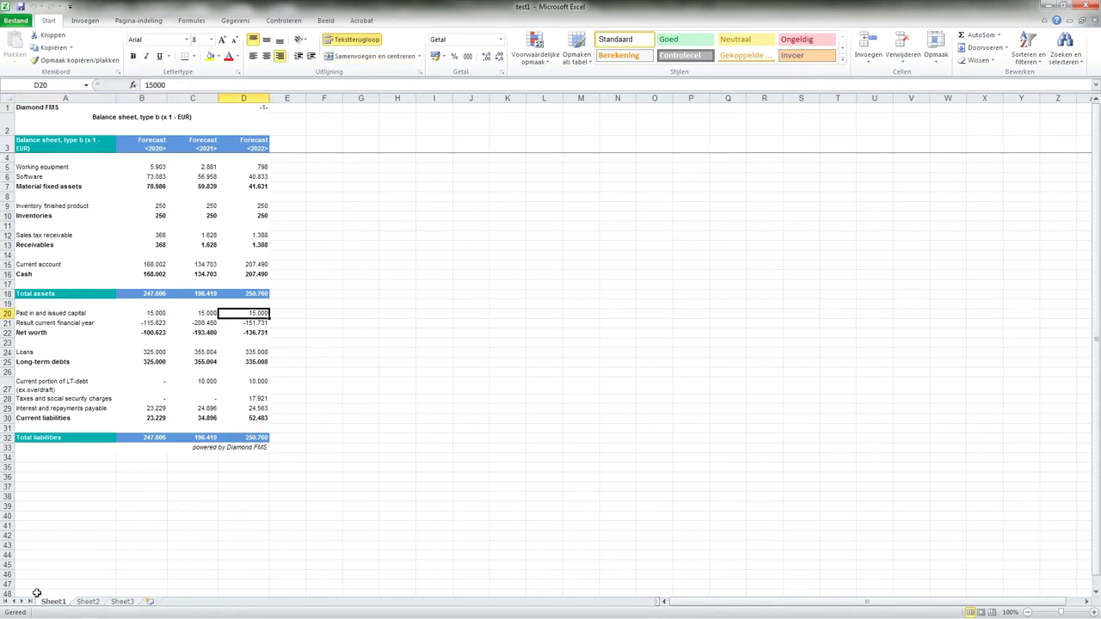
left_click(89, 602)
left_click(121, 602)
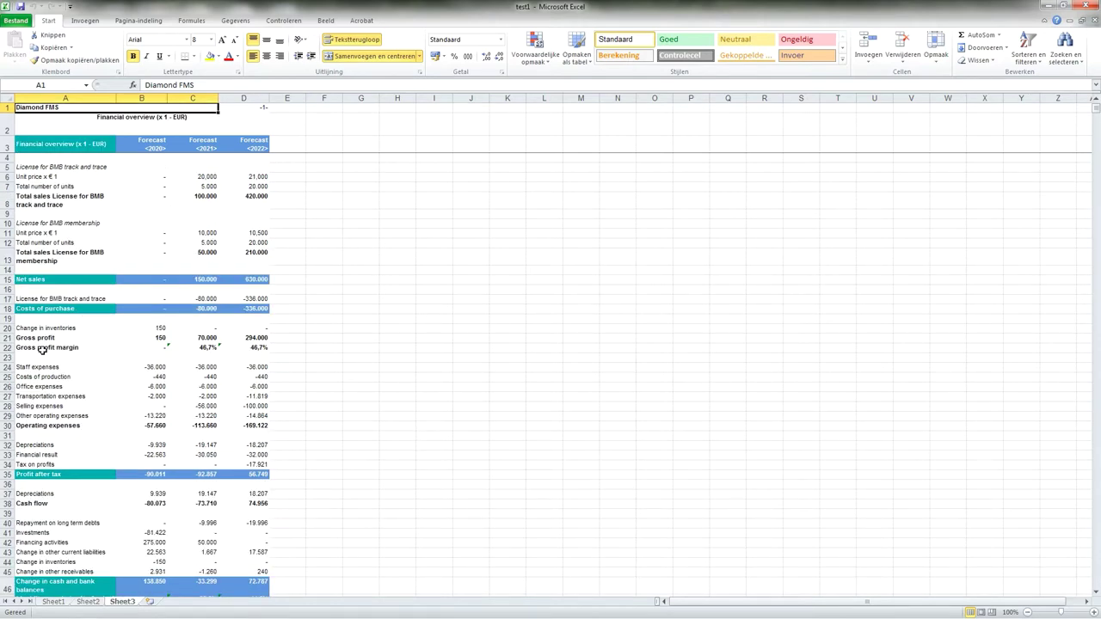
left_click(1088, 5)
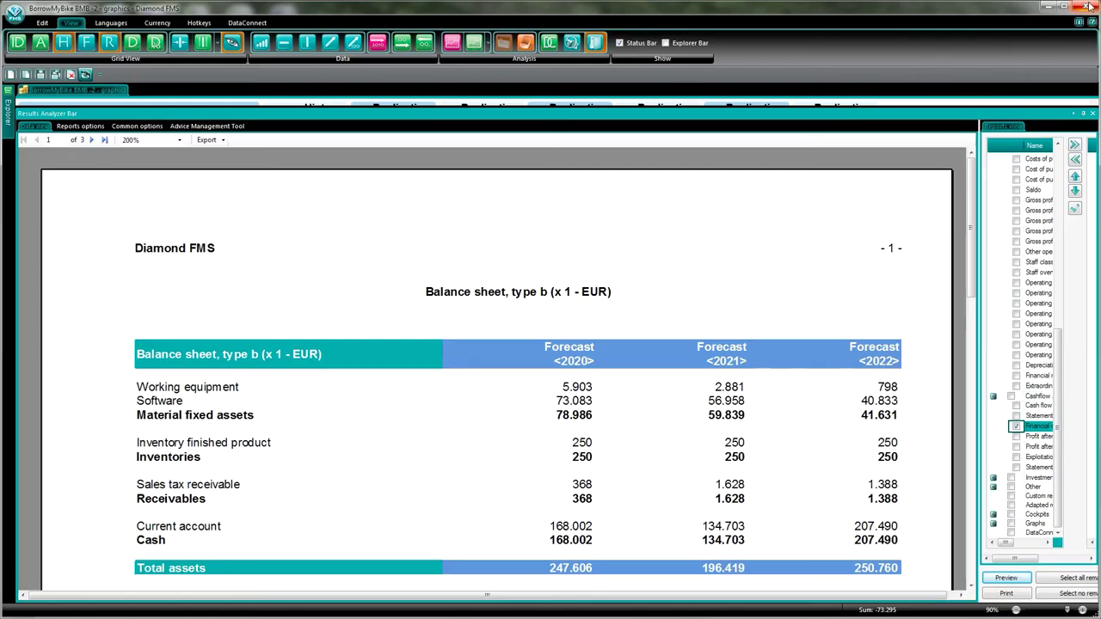
- Export the previewed reports to Word as test2 in the Outputs folder
left_click(223, 142)
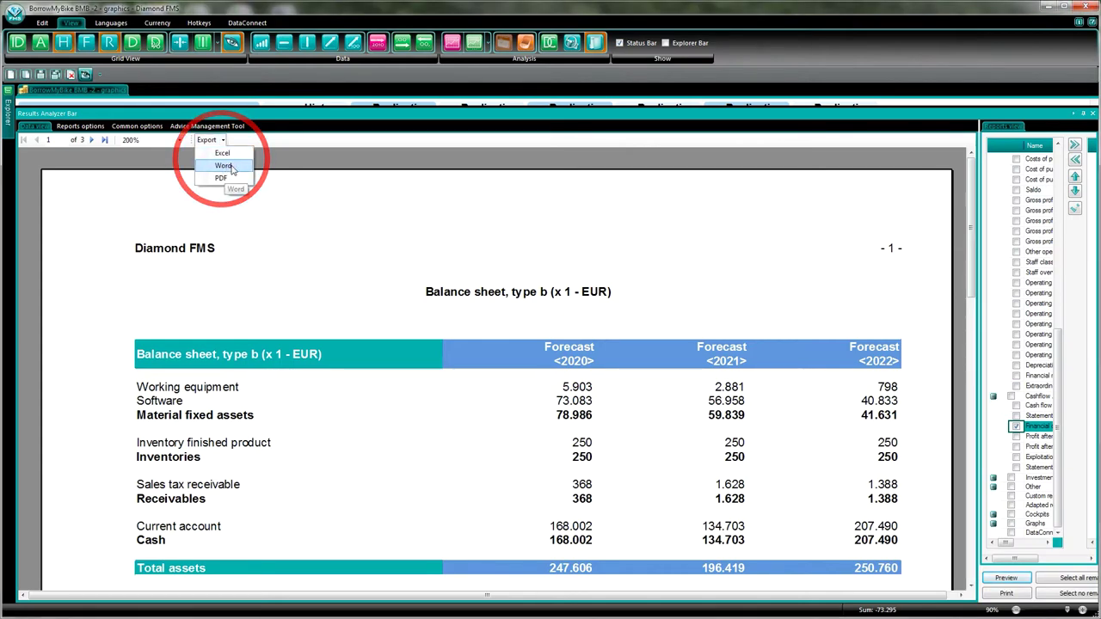
left_click(224, 166)
left_click(125, 335)
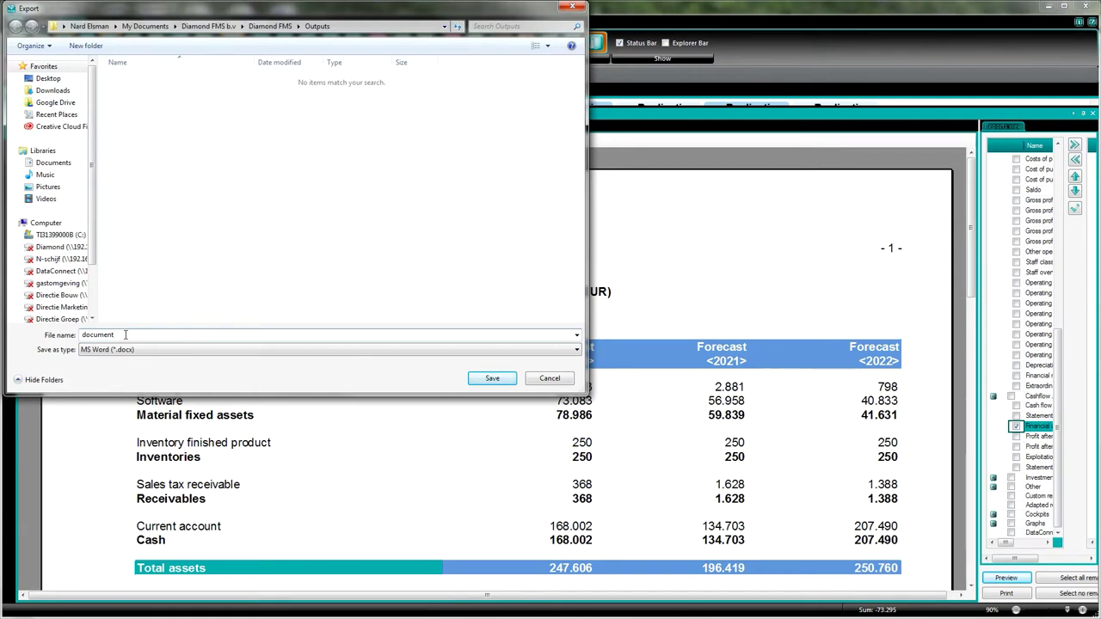
key("BackSpace")
key("BackSpace")
key("BackSpace")
key("BackSpace")
key("BackSpace")
key("BackSpace")
key("BackSpace")
key("BackSpace")
type("test2")
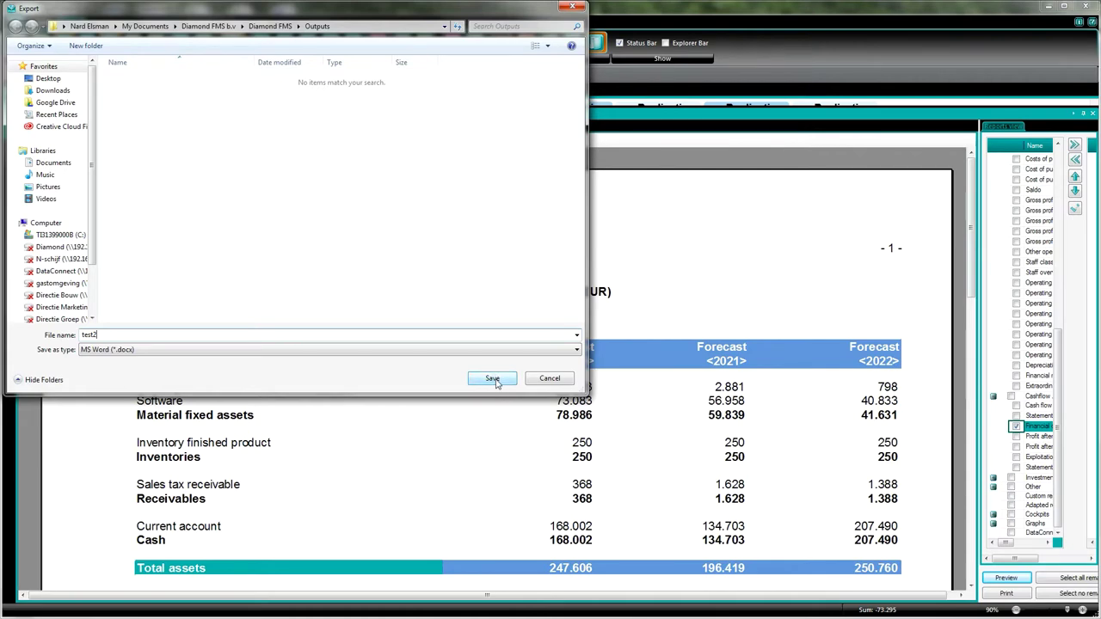
left_click(492, 379)
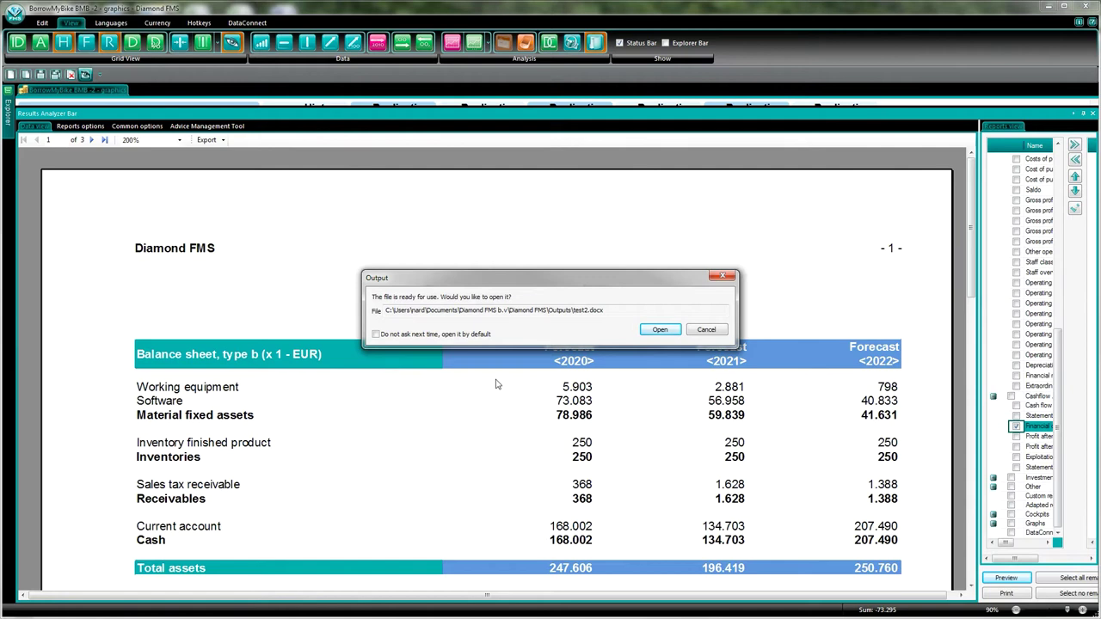
- Open the exported test2 document in Word, look through its report pages, and close it
left_click(659, 331)
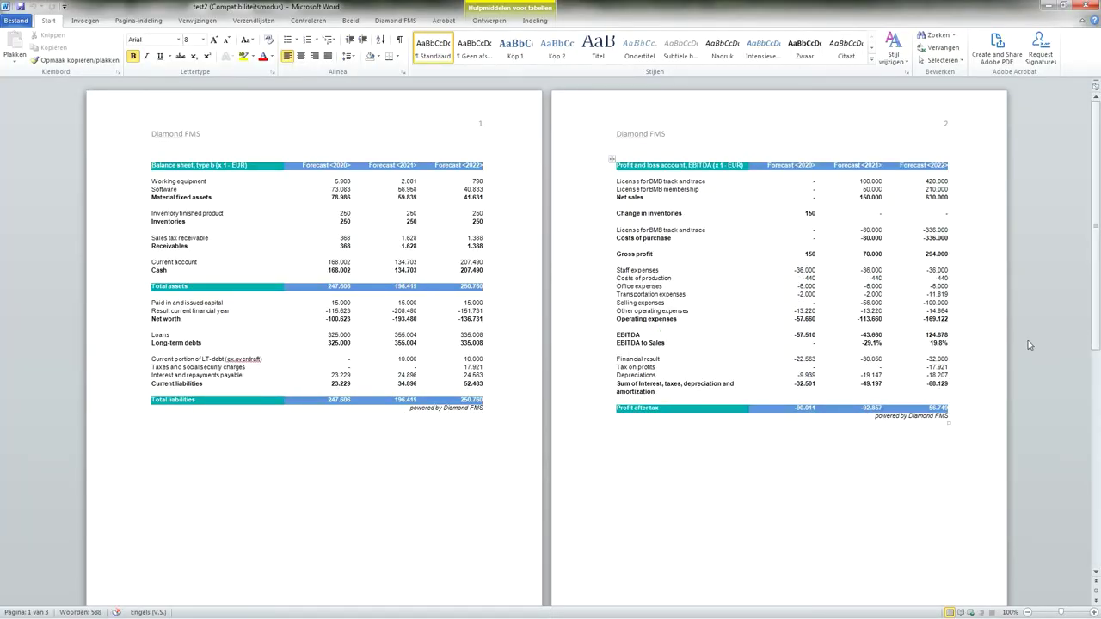
left_click_drag(1089, 265, 1092, 404)
scroll(399, 381, "up", 10)
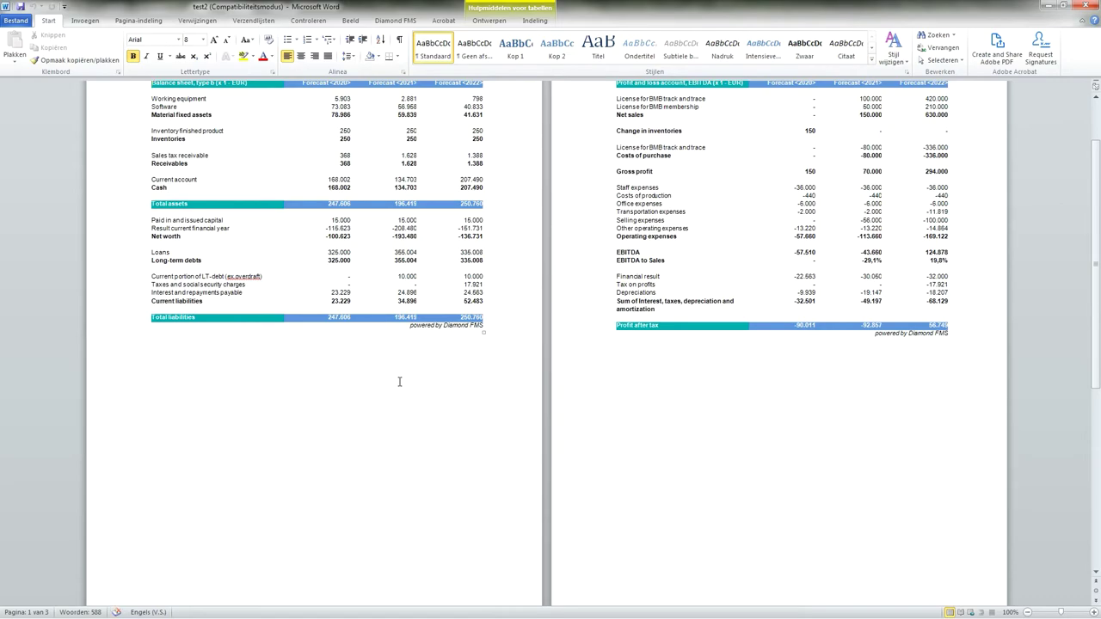
left_click(1090, 6)
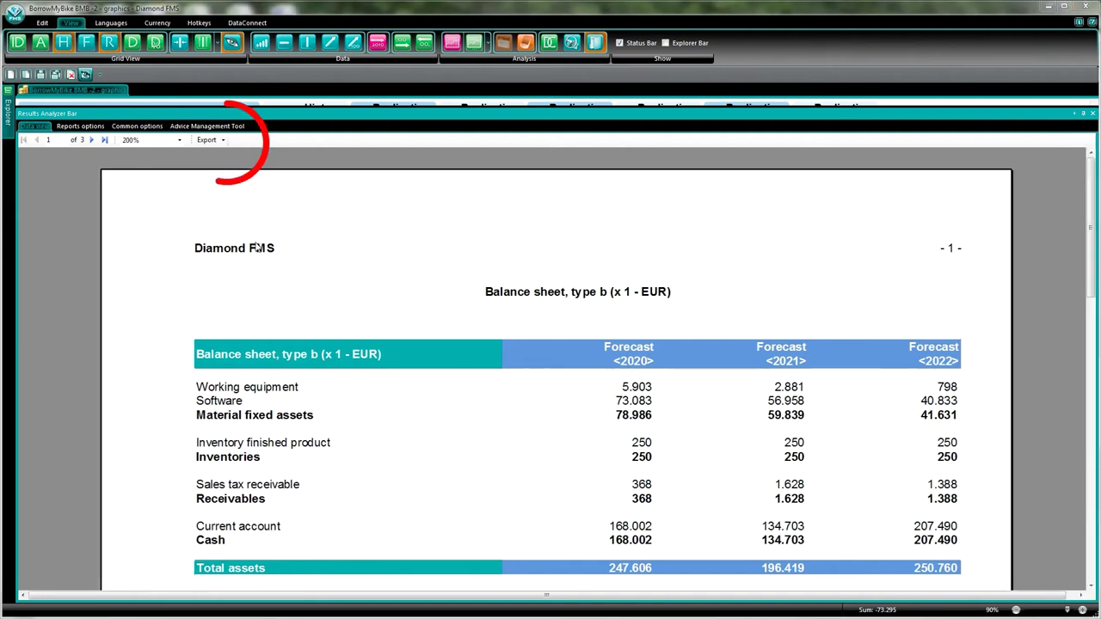
- Export the previewed reports to PDF as test3 in the Outputs folder
left_click(222, 141)
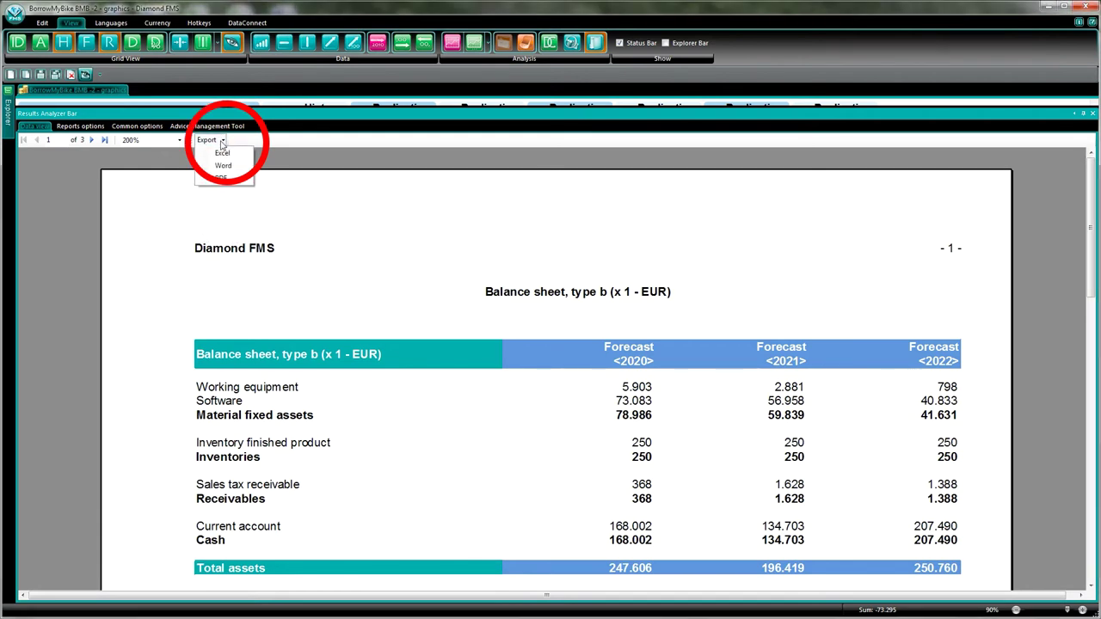
left_click(221, 178)
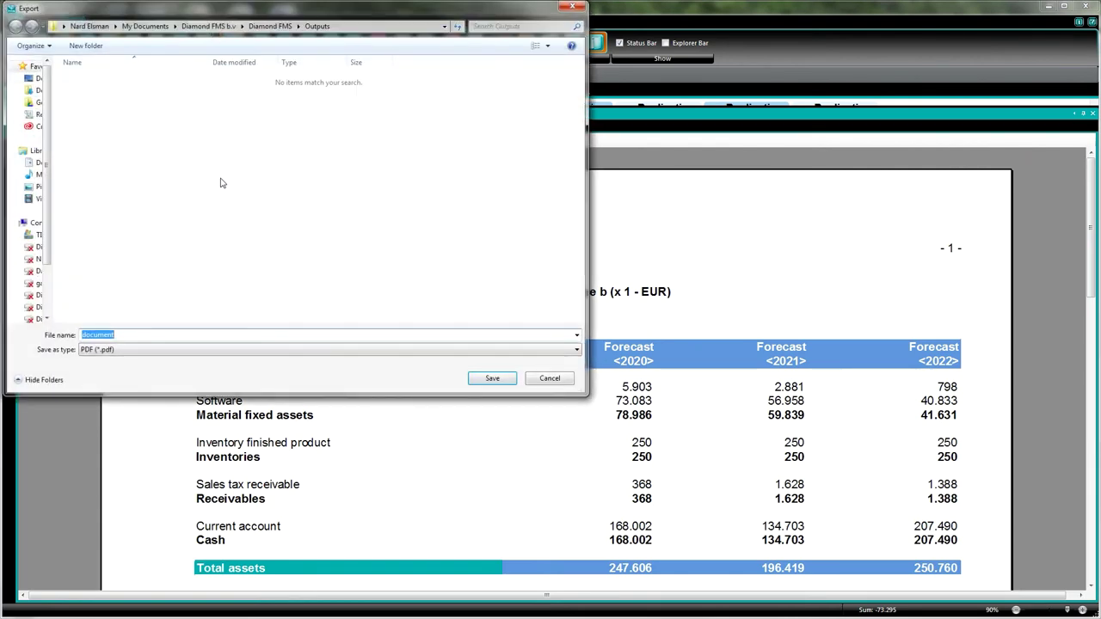
left_click(121, 336)
key("BackSpace")
key("BackSpace")
key("BackSpace")
key("BackSpace")
key("BackSpace")
key("BackSpace")
key("BackSpace")
key("BackSpace")
type("test")
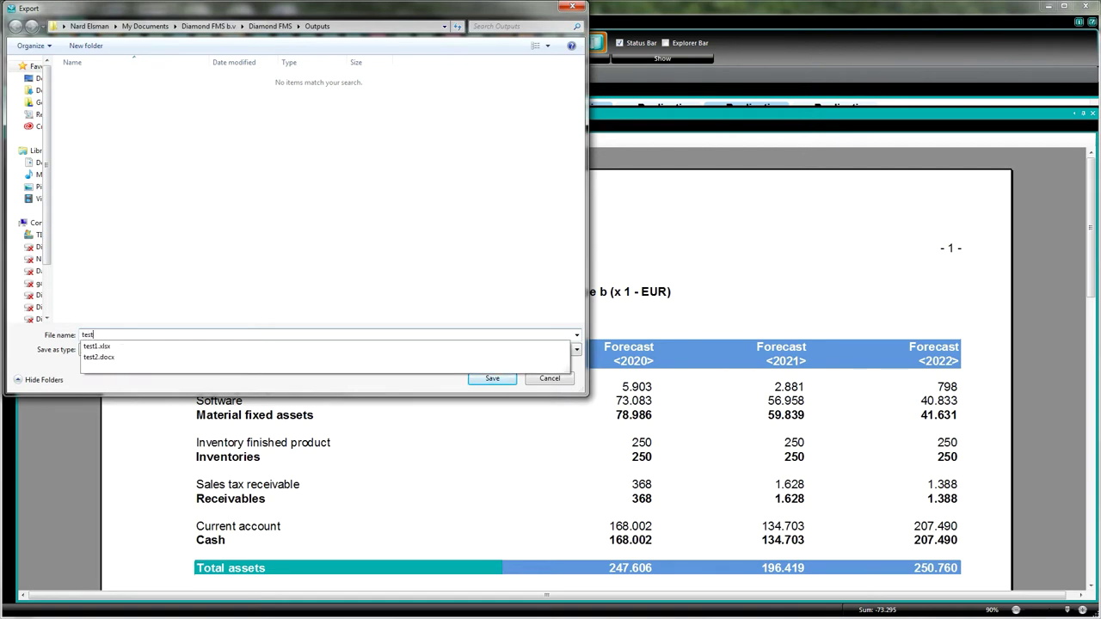
type("3")
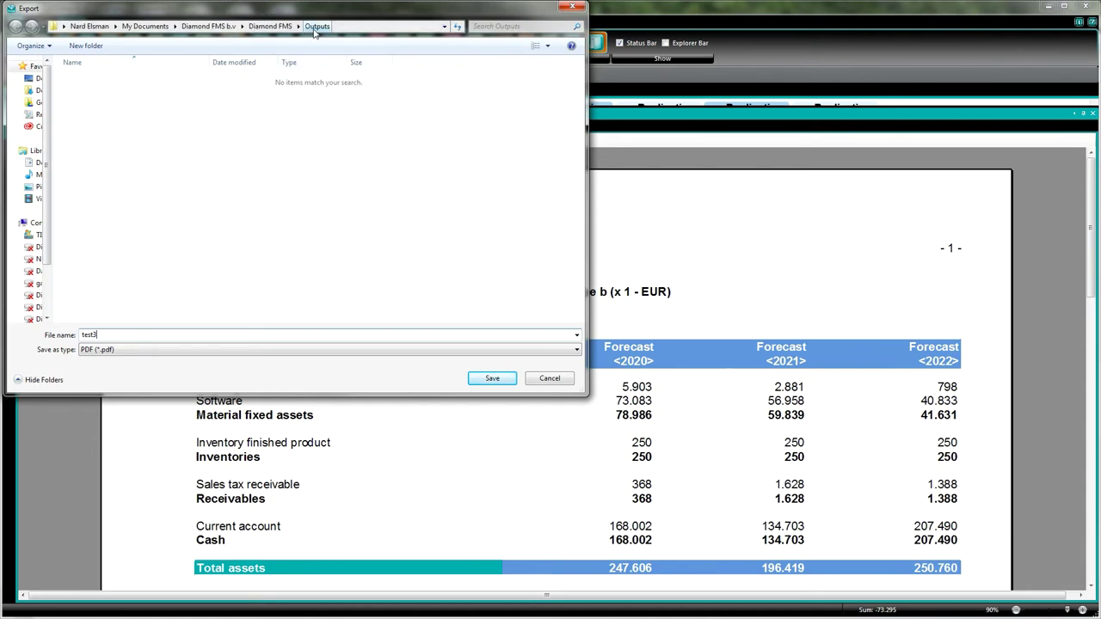
left_click(490, 378)
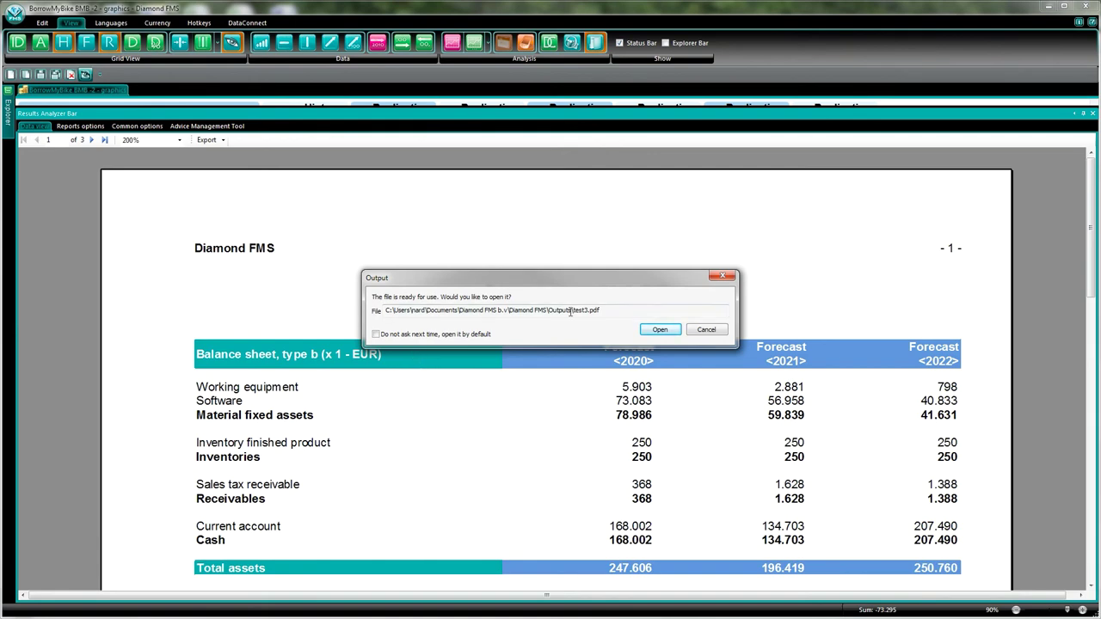
- Open the exported test3 PDF in Adobe Acrobat, view the balance sheet page, and close it
left_click(664, 331)
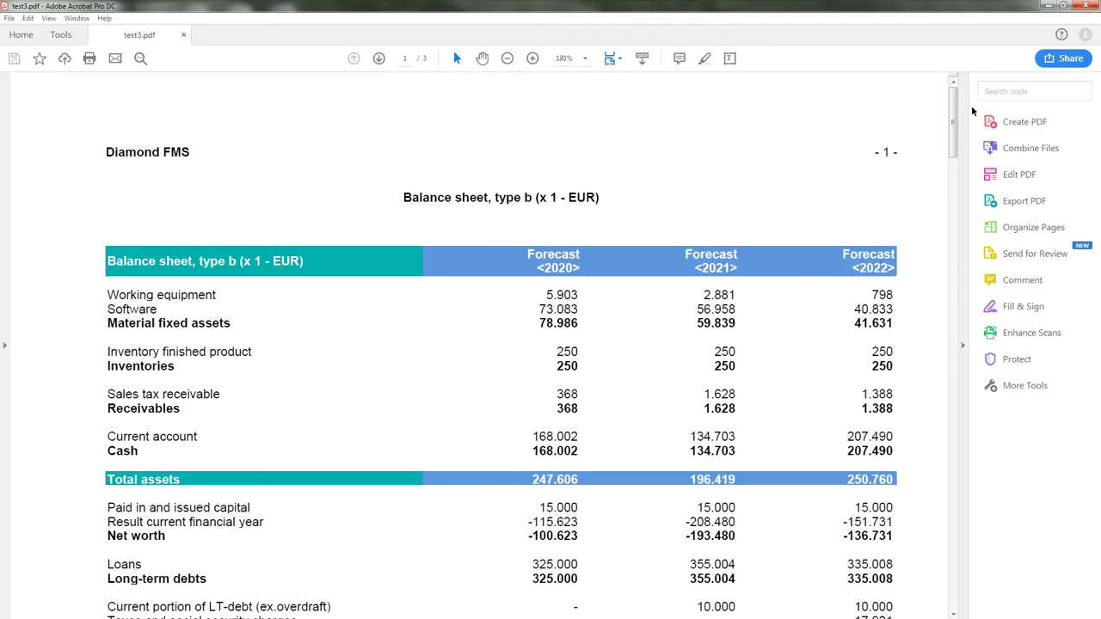
left_click_drag(952, 112, 1094, 12)
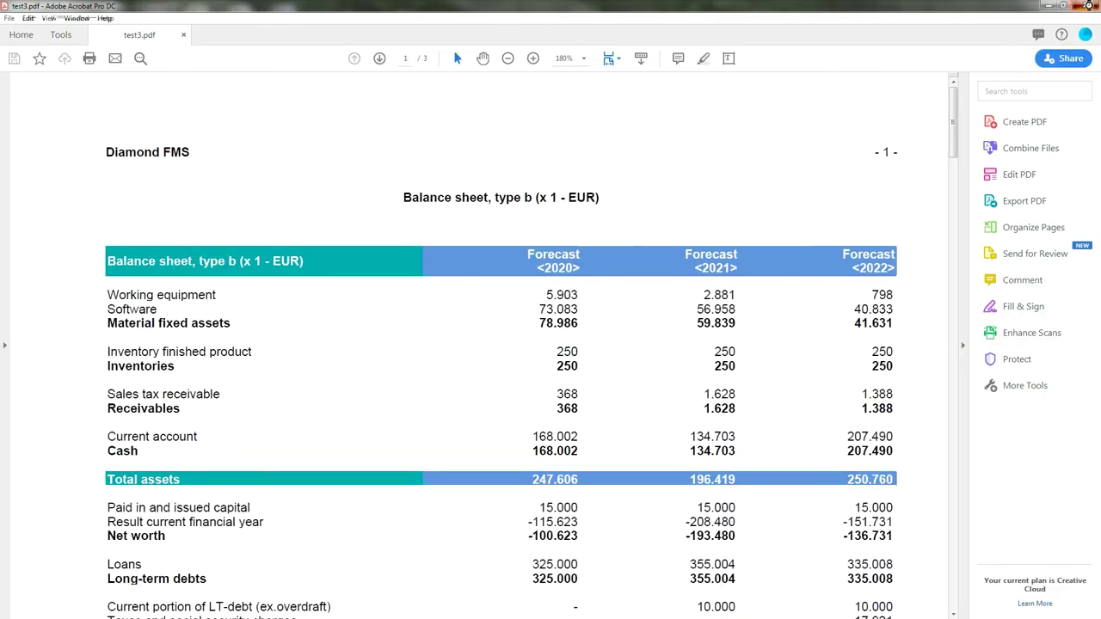
left_click(1087, 7)
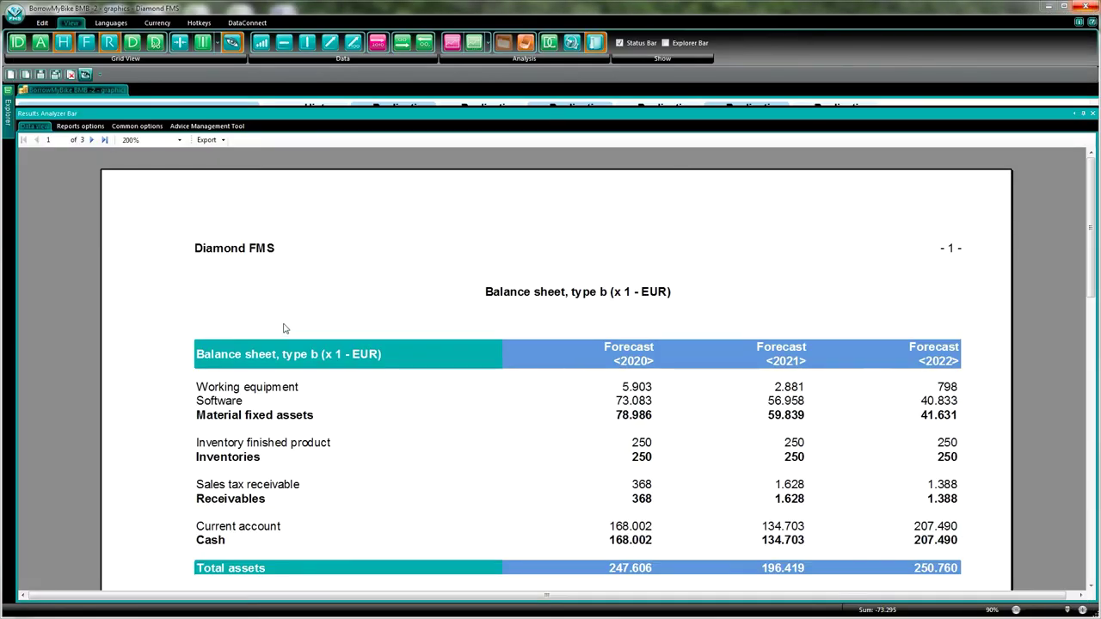